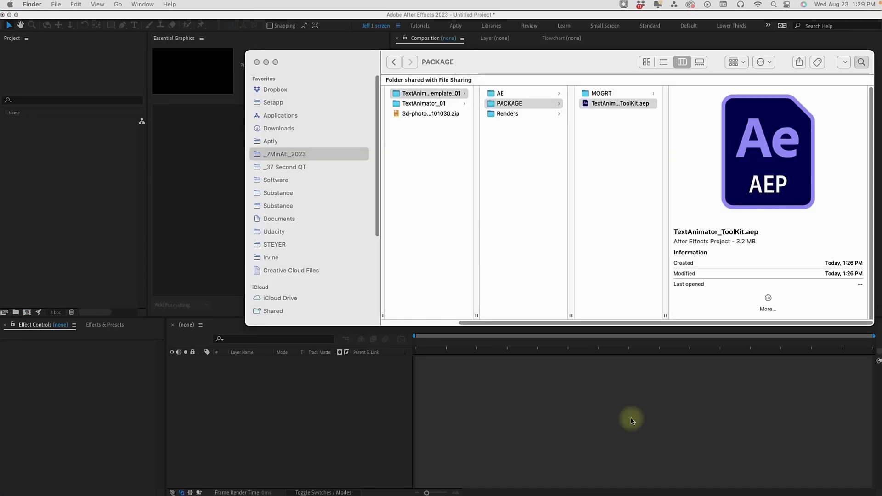
Select TextAnimator_ToolKit.aep in Finder's PACKAGE folder and drag it toward After Effects
left_click(601, 94)
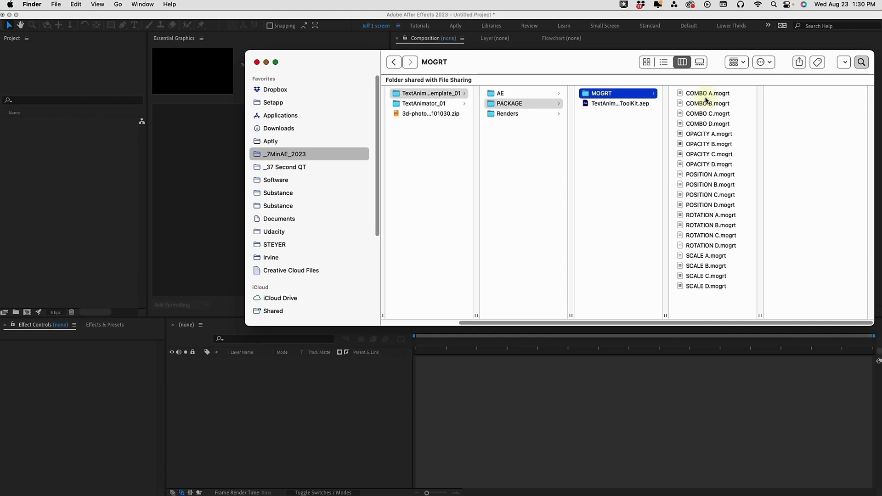
left_click(617, 104)
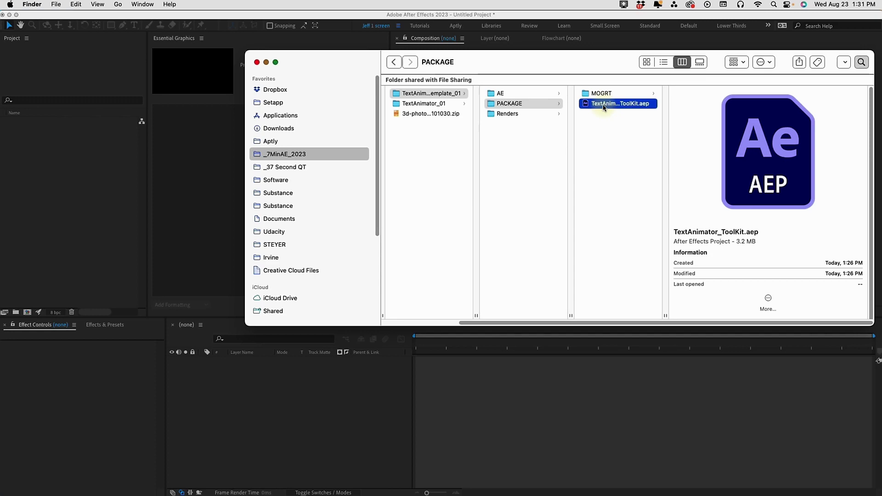
left_click_drag(604, 106, 48, 66)
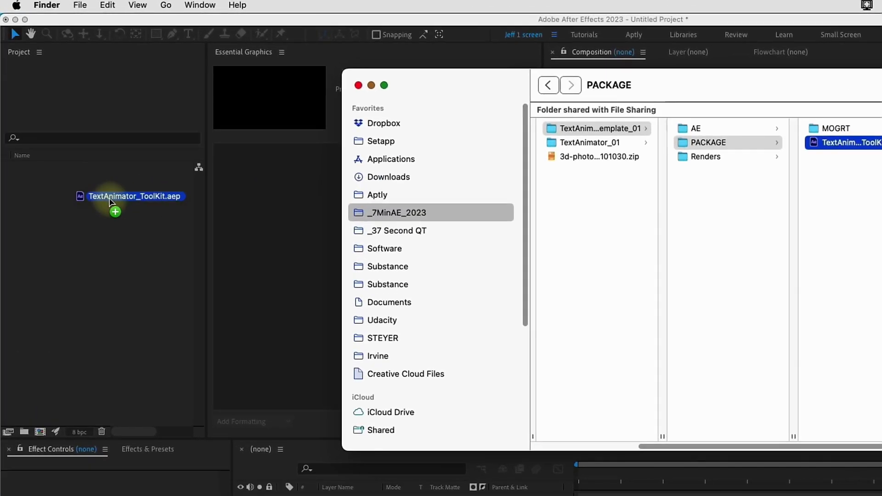
Import TextAnimator_ToolKit.aep into the project through File > Import > File
left_click_drag(110, 201, 111, 201)
left_click(107, 4)
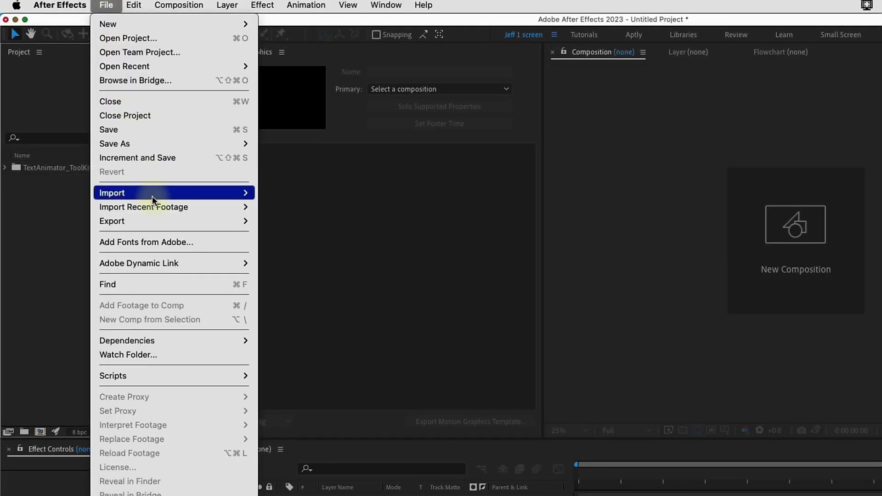
mouse_move(175, 193)
left_click(285, 195)
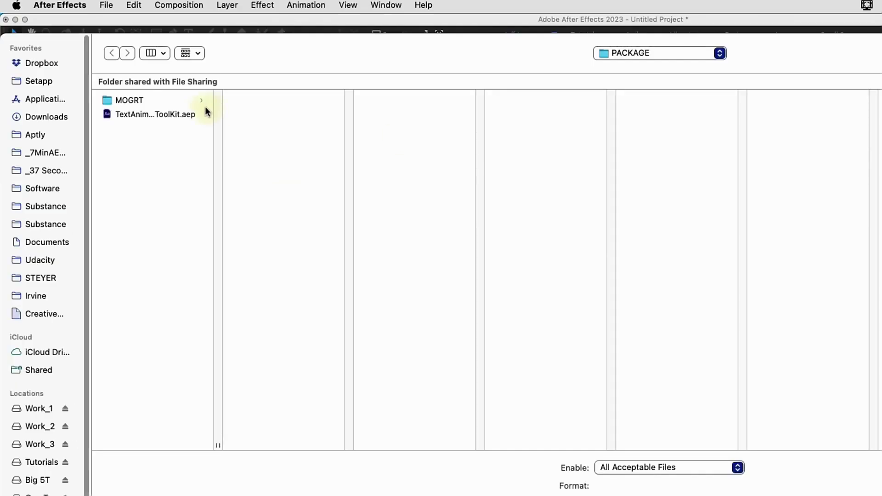
left_click(155, 114)
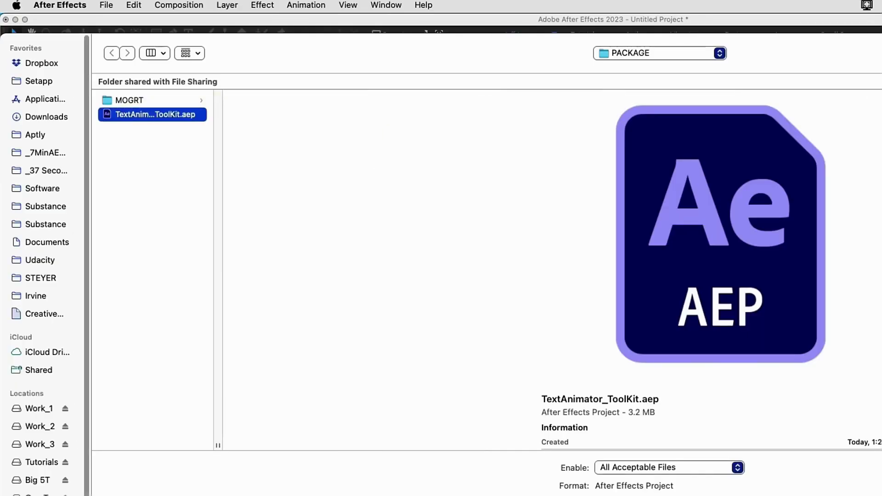
key("Return")
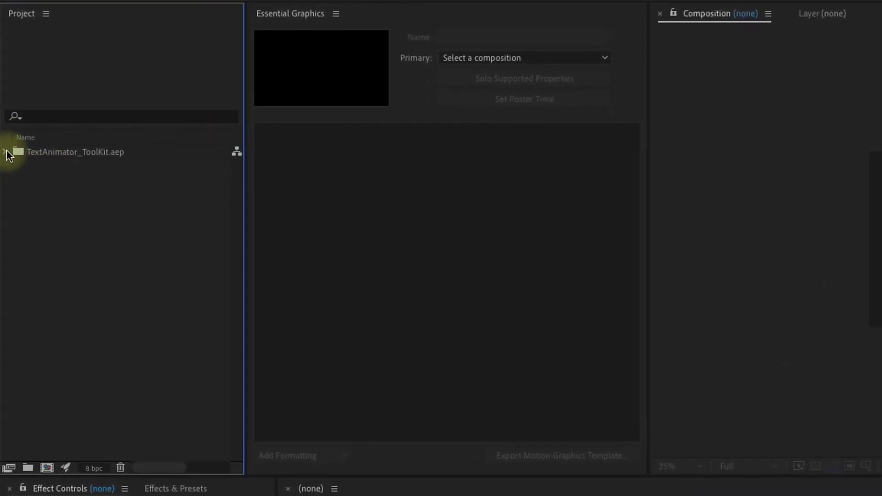
Expand the imported folders and open PROJECT COMP 01 from 03 PROJECT COMPS
left_click(5, 151)
left_click(75, 179)
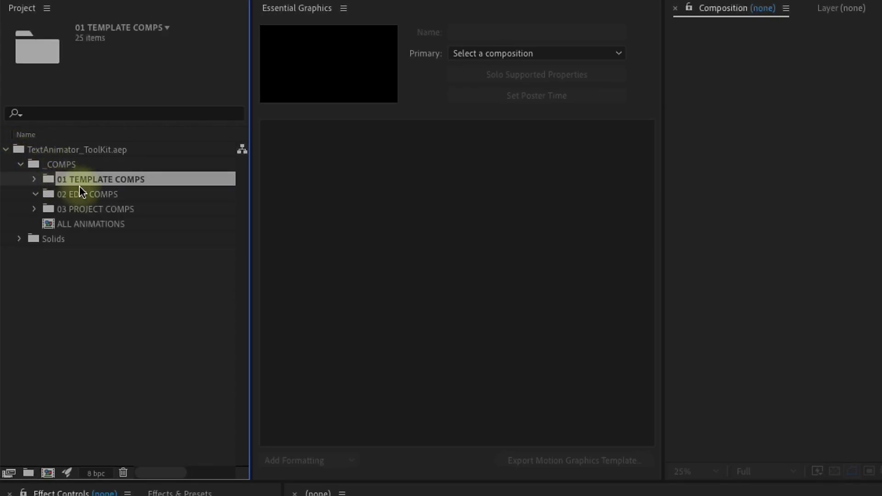
left_click(33, 209)
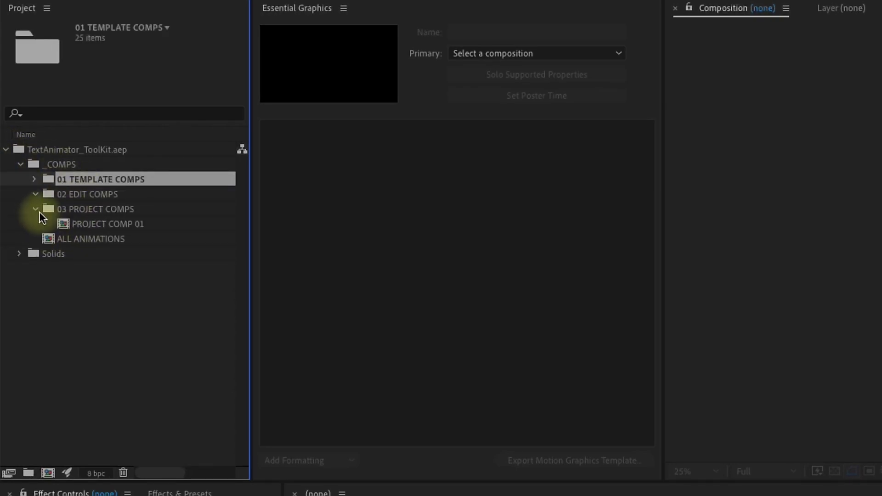
left_click(34, 209)
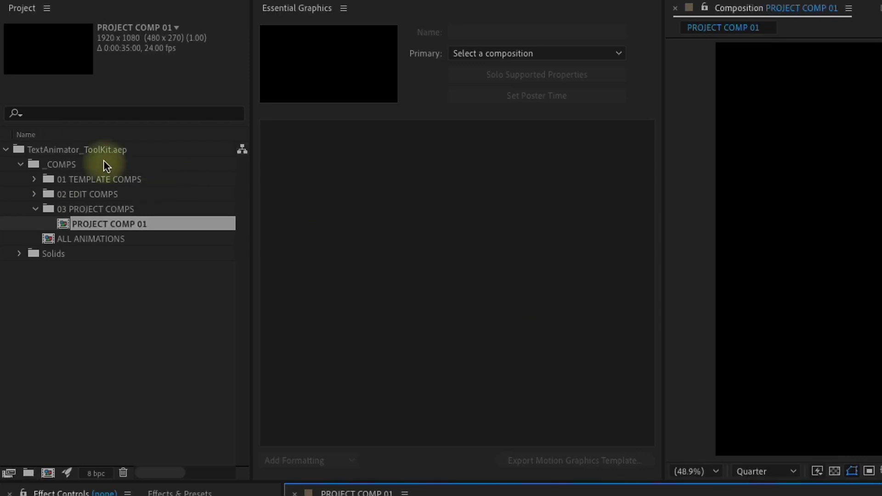
Duplicate the Position First_First comp from 01 TEMPLATE COMPS > 01 Position
left_click(34, 180)
left_click(49, 194)
left_click(86, 209)
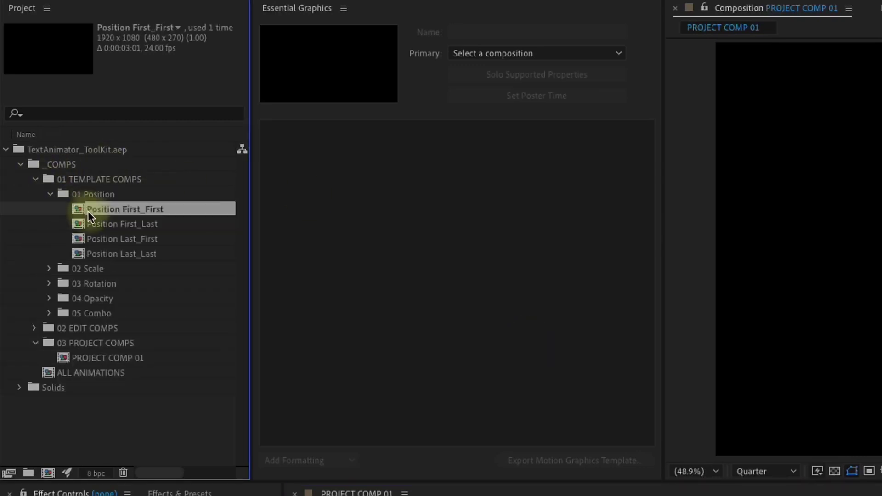
key("ctrl+d")
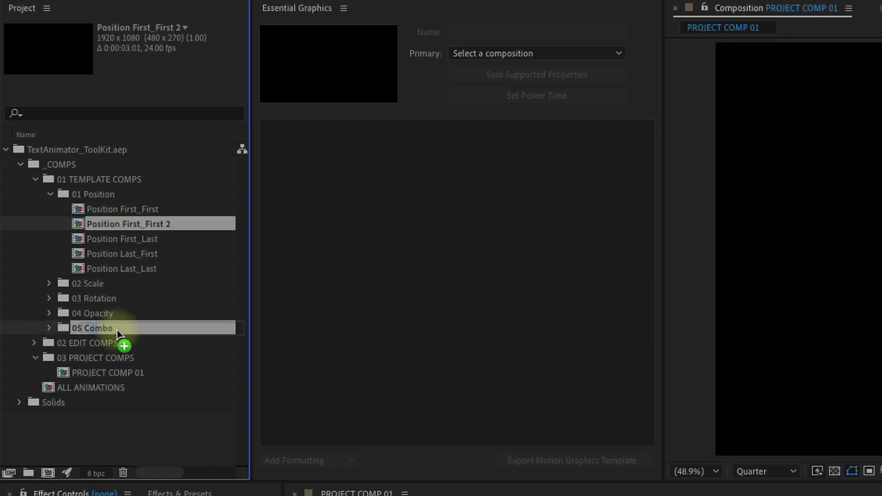
Move the duplicate into 02 EDIT COMPS and rename it Text 01
left_click_drag(109, 224, 90, 342)
left_click(34, 329)
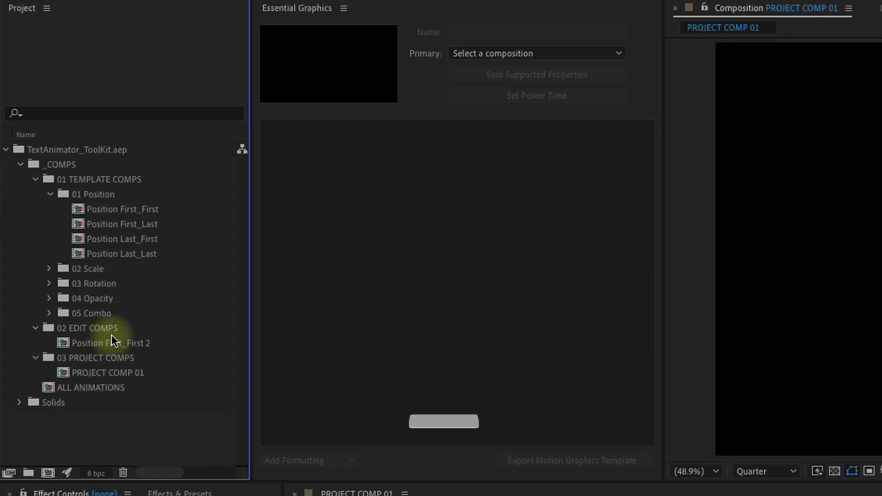
left_click(111, 342)
key("Return")
type("Text 01")
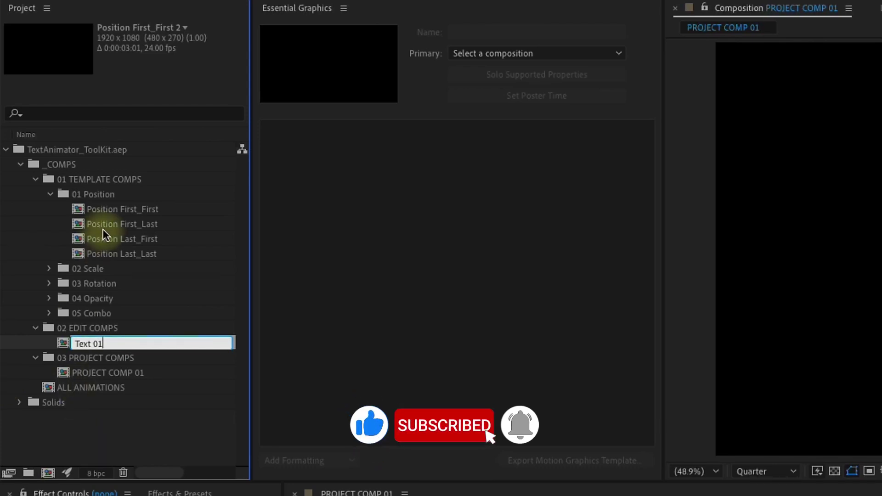
left_click(109, 210)
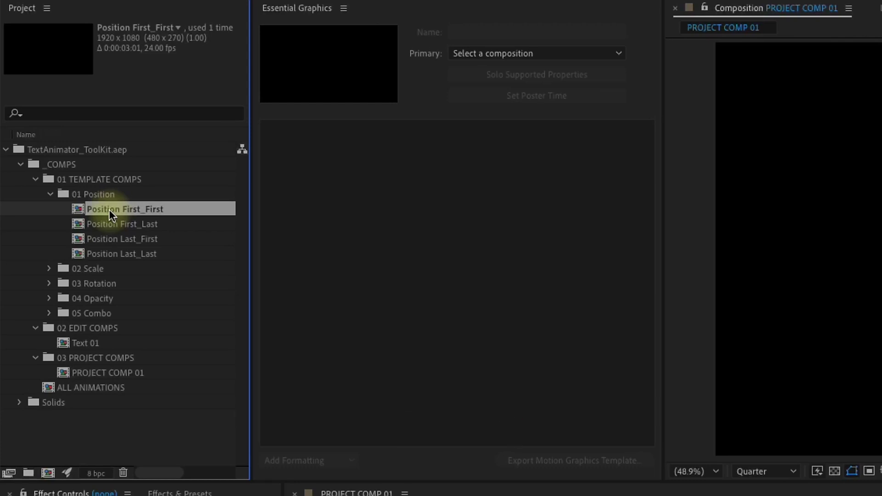
left_click(96, 343)
Open Text 01 in Essential Graphics and preview its template animation
right_click(82, 344)
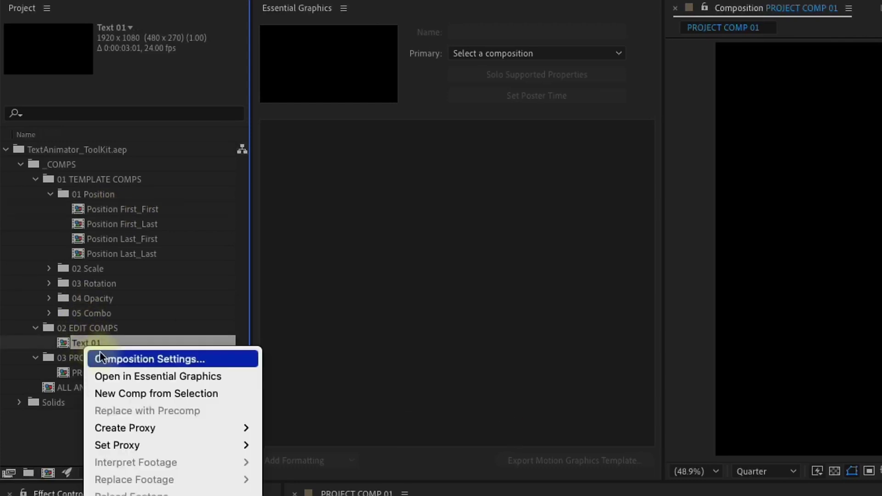
left_click(115, 378)
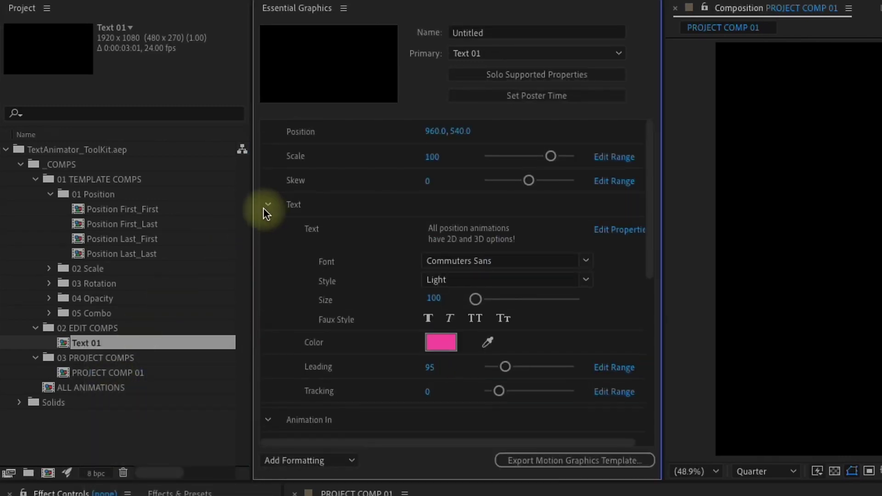
left_click(267, 208)
left_click(267, 231)
left_click(267, 253)
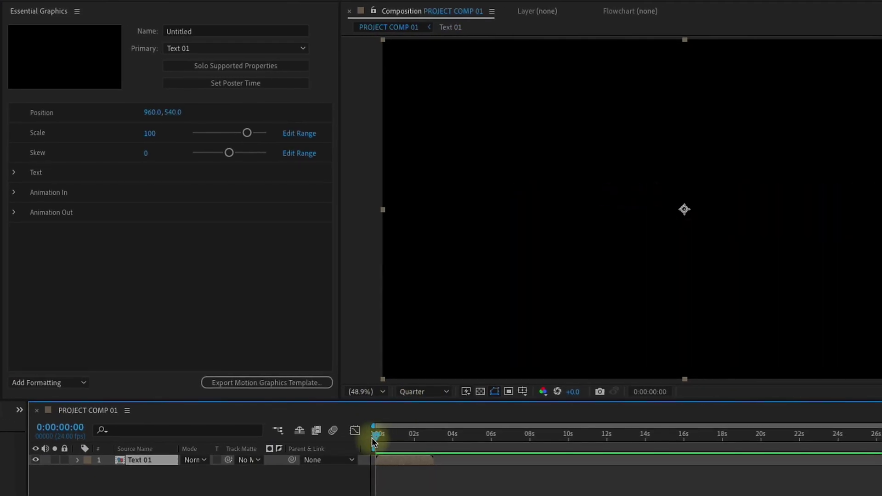
left_click_drag(376, 434, 416, 434)
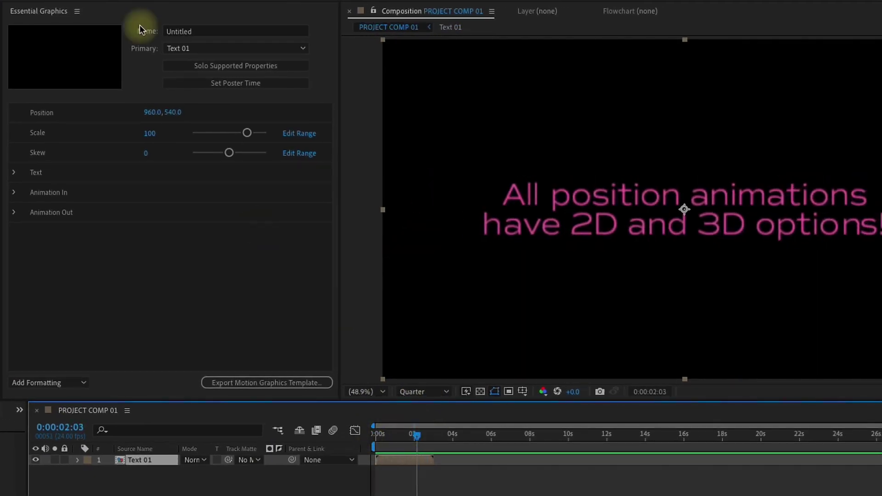
Change the title to two lines, '7 Minute AE Tutorials / Text Animator Toolkit', in Bold
left_click(15, 173)
type("7 Minut")
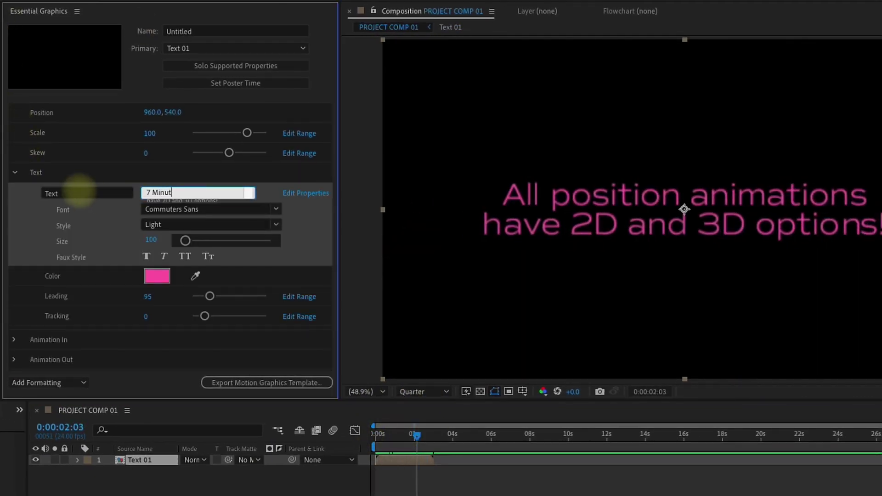
type("e AE Tutorials")
key("Return")
type("Text Animator Toolkit")
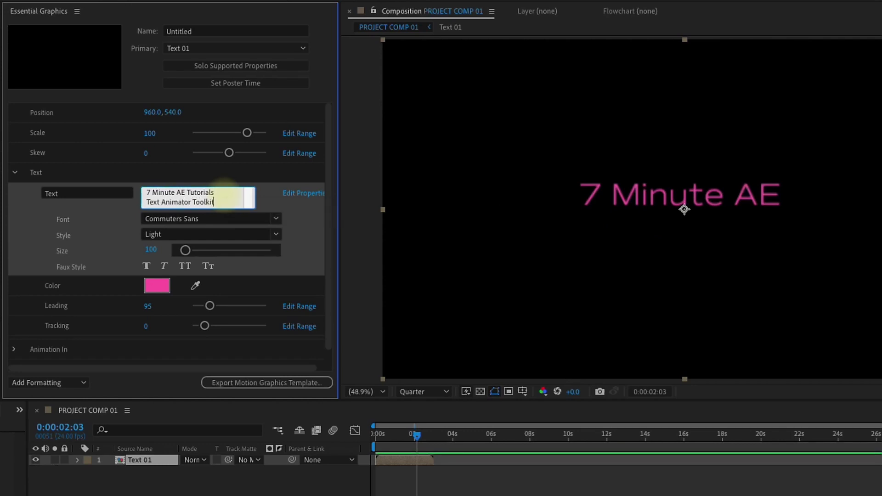
left_click(352, 229)
left_click(278, 219)
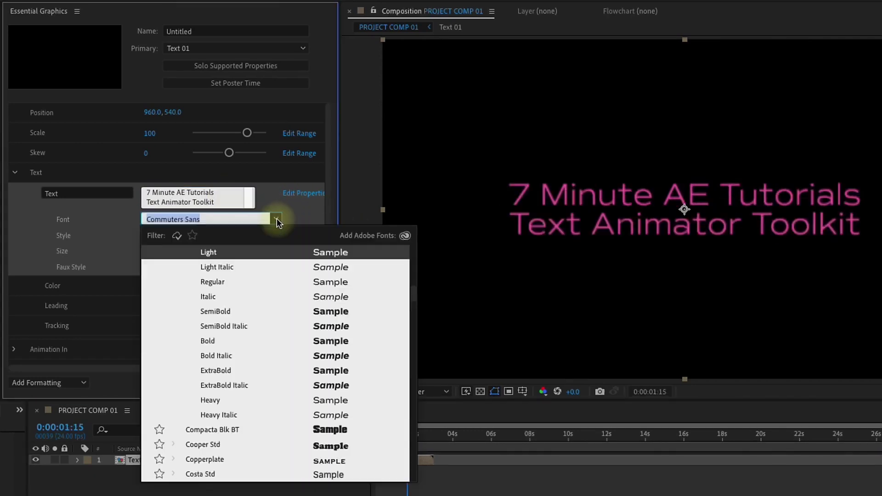
scroll(221, 345, "up", 2)
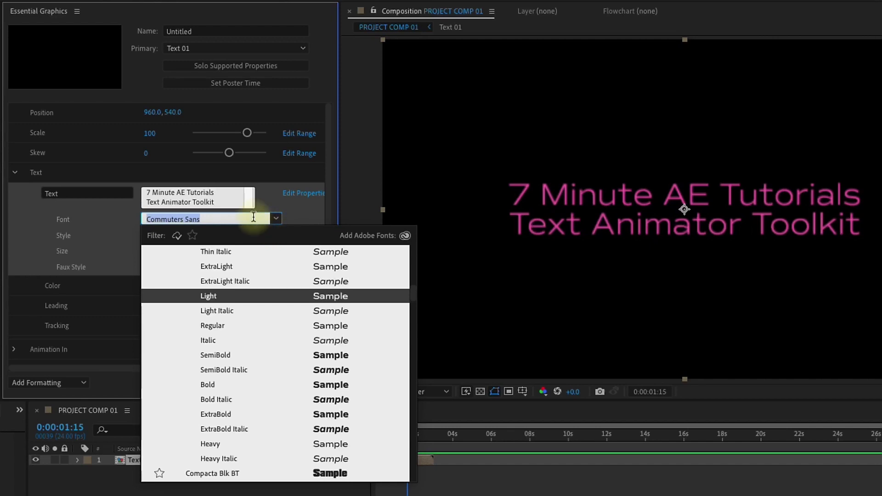
left_click(254, 219)
left_click(276, 235)
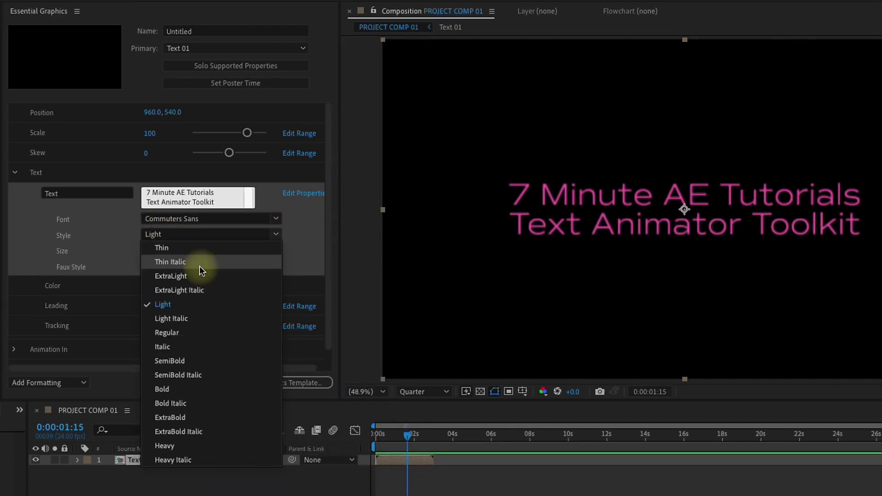
left_click(179, 390)
Give the title a -5 skew, white colour and wider leading of 94
left_click(147, 153)
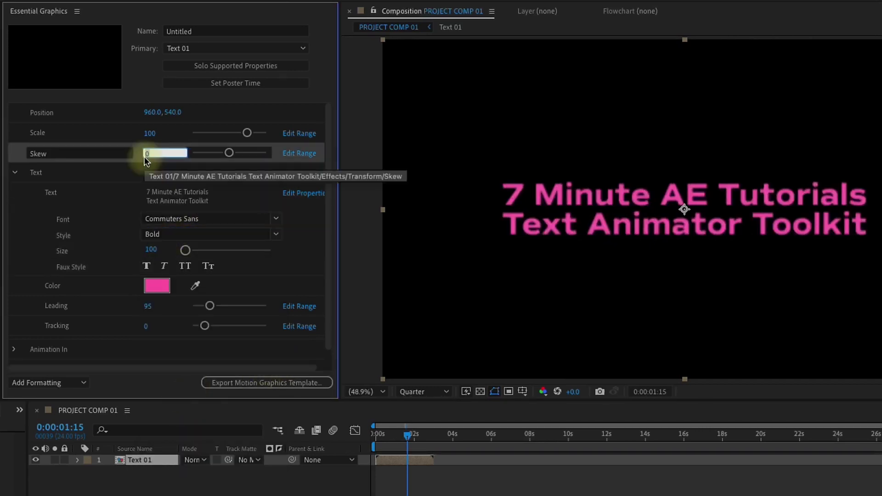
type("-5")
key("Return")
left_click(156, 285)
left_click(414, 97)
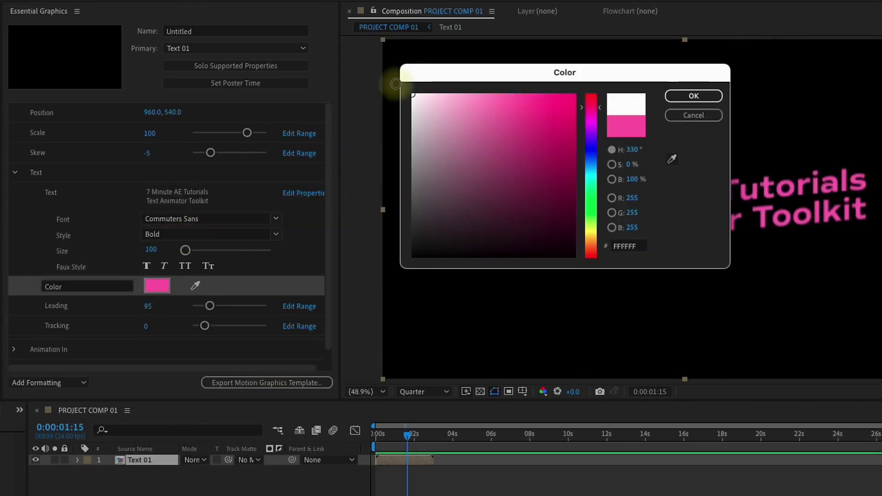
left_click(693, 96)
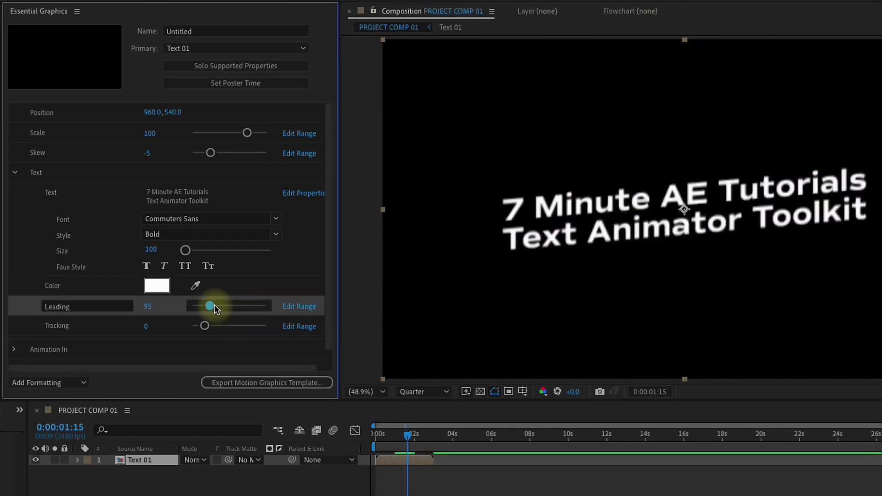
mouse_move(211, 307)
left_mouse_down()
mouse_move(220, 307)
mouse_move(197, 326)
left_mouse_up()
left_click(15, 173)
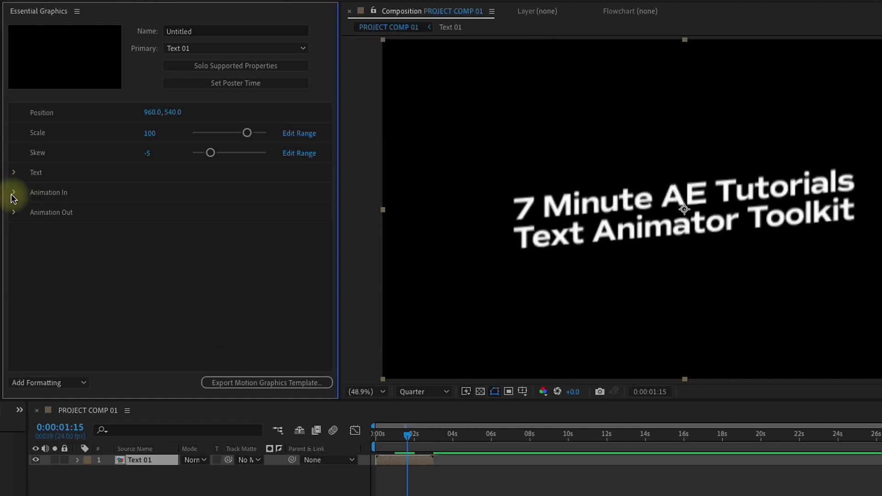
Set the intro to in:X 0, in:Z -1500, Words, Randomize on, blur 100
left_click(14, 192)
left_click(150, 212)
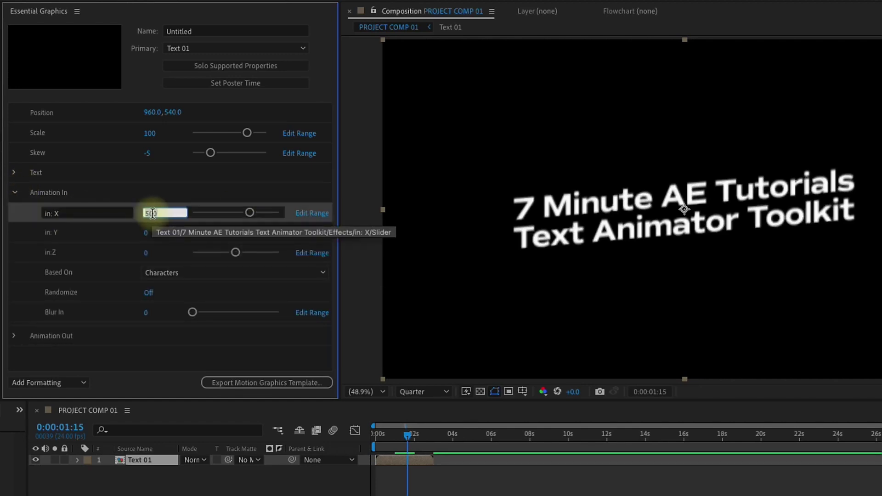
type("0")
key("Return")
left_click(146, 253)
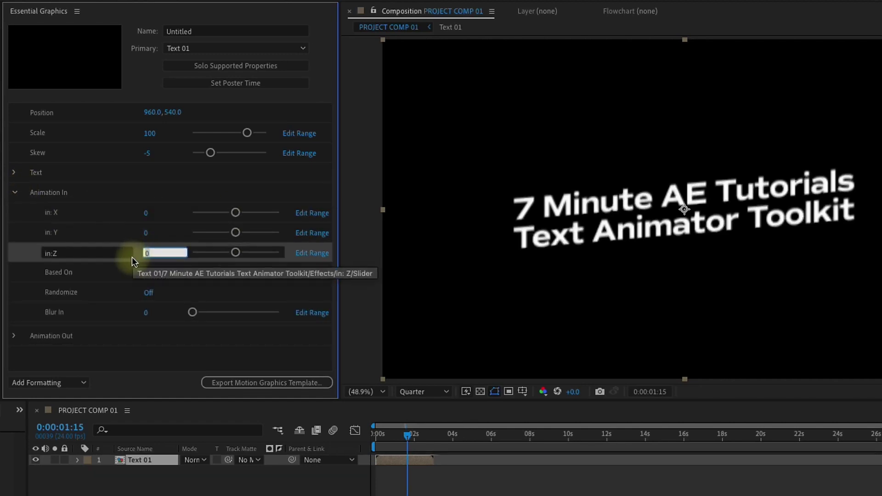
type("-1500")
left_click(164, 273)
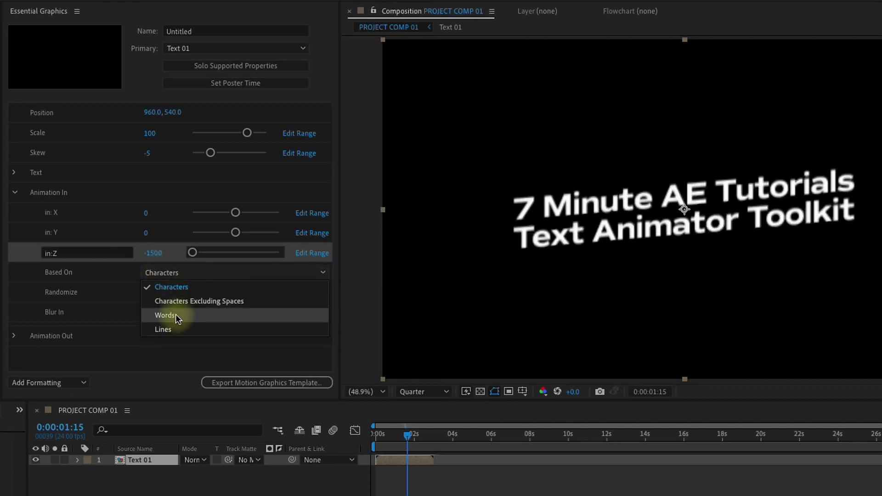
left_click(166, 313)
left_click(148, 294)
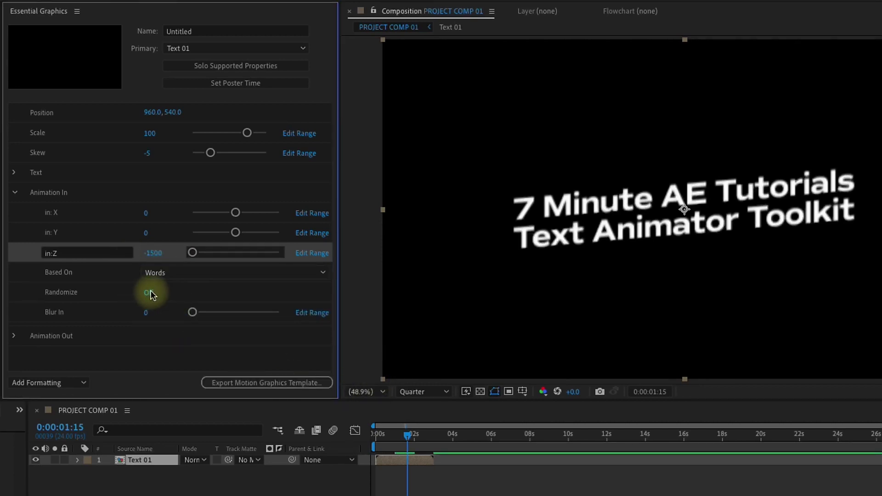
left_click(146, 312)
type("100")
key("Return")
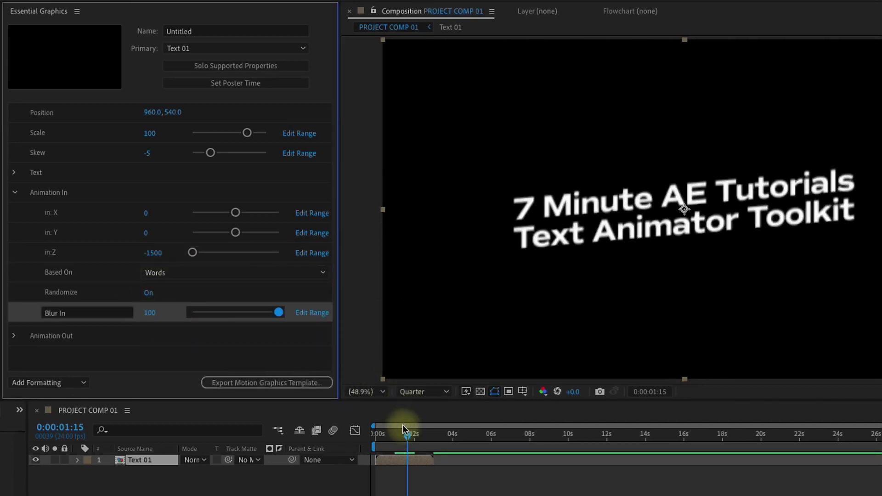
Preview the title's intro animation from the start of the comp
left_click(378, 433)
key("space")
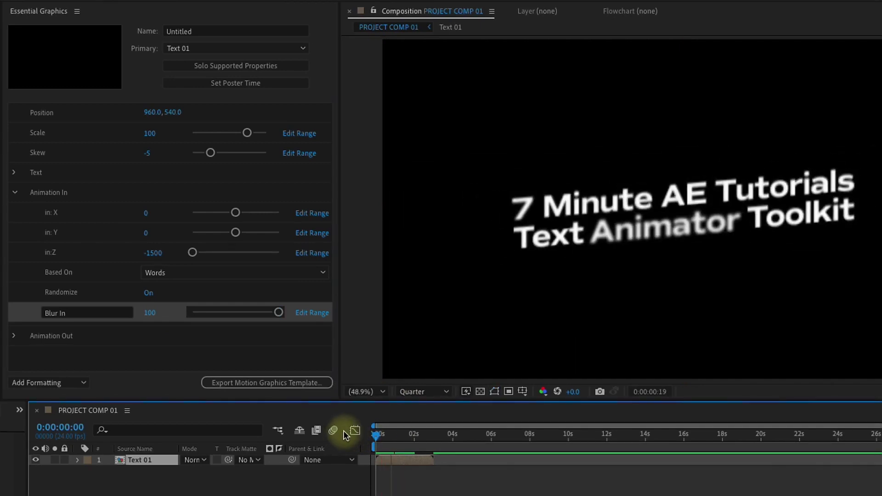
left_click(376, 434)
key("space")
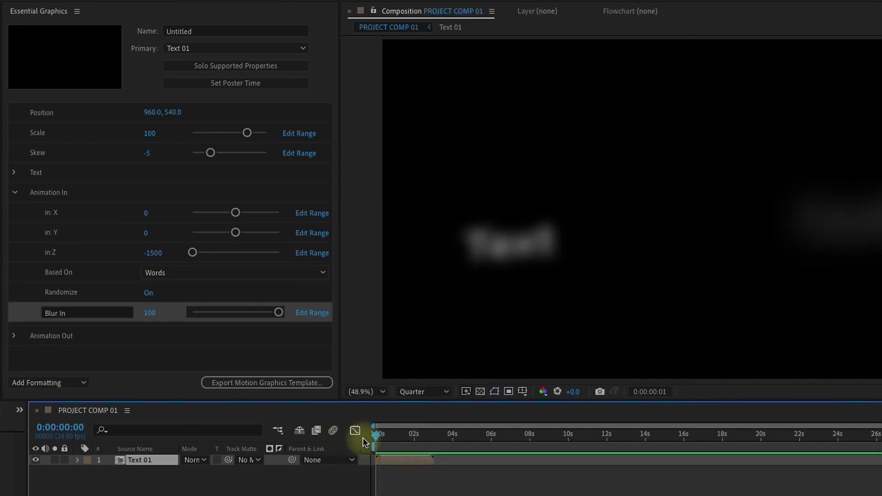
left_click_drag(412, 435, 424, 438)
left_click(14, 192)
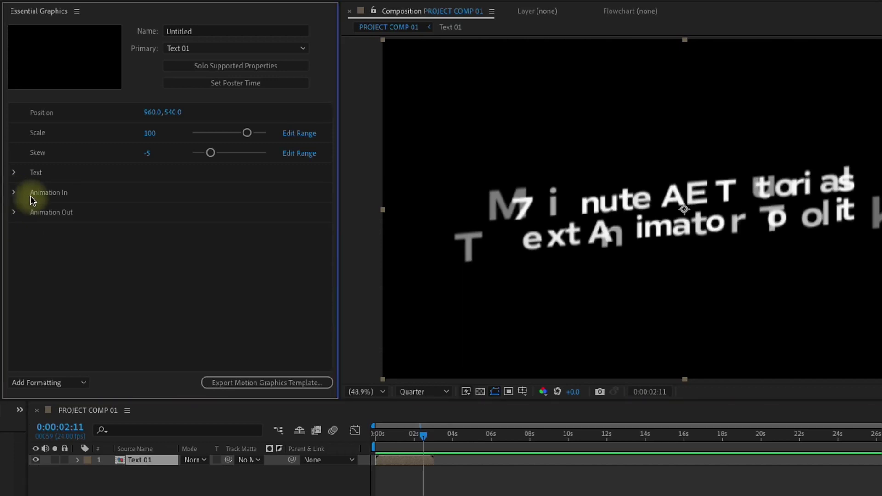
Set the outro to Z 0, Y -250, Words, Randomize off, blur 100
left_click(14, 212)
left_click(153, 272)
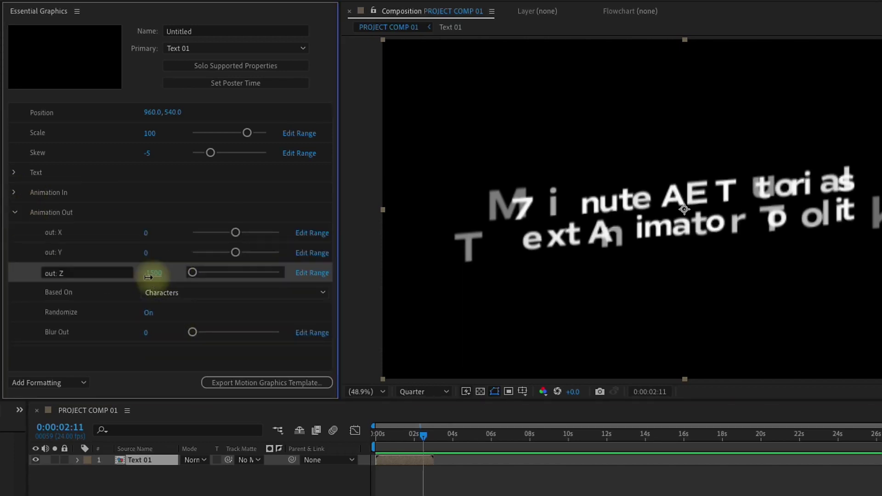
type("0")
key("Return")
left_click(145, 253)
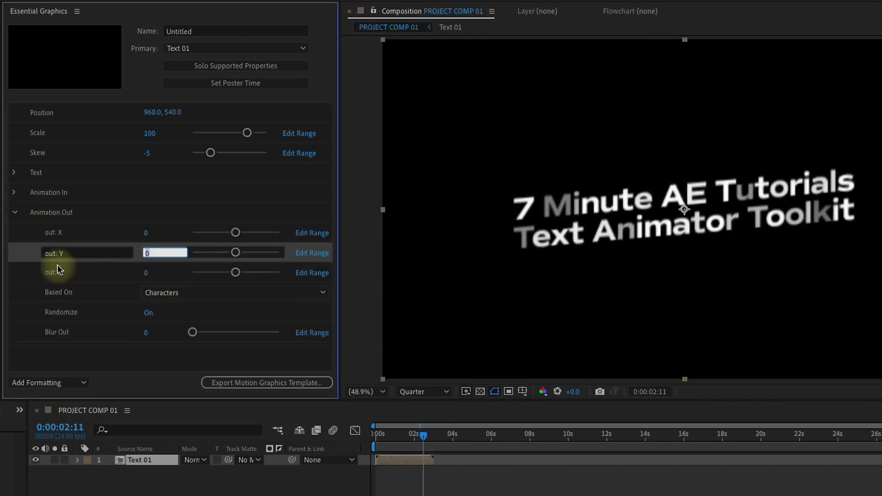
type("-250")
key("Return")
left_click(235, 293)
left_click(165, 335)
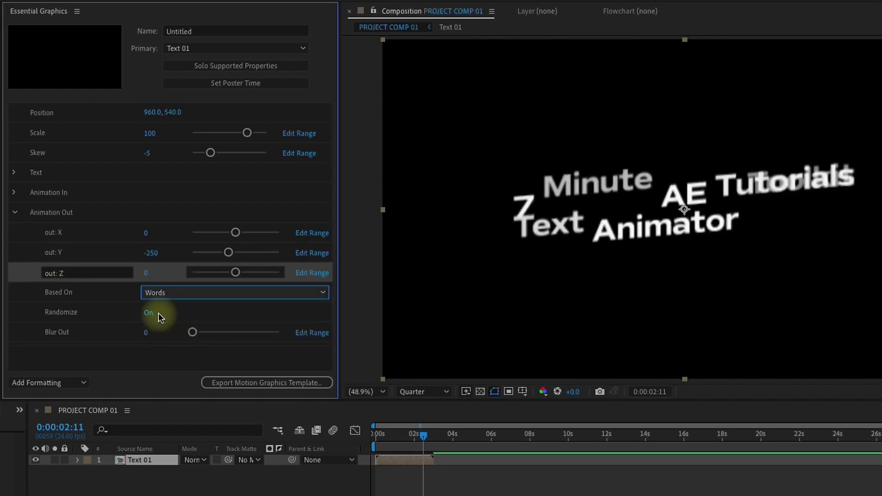
left_click_drag(197, 334, 279, 333)
Scrub and replay the title animation to check the new outro
left_click(415, 436)
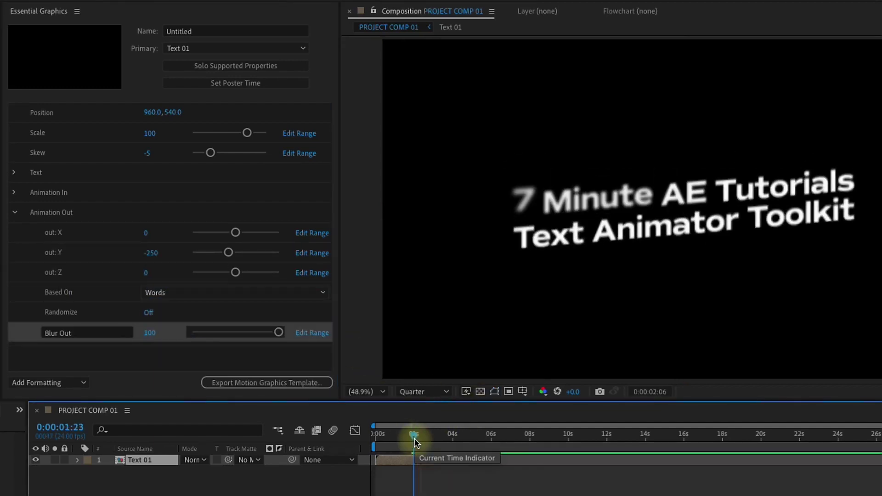
left_click_drag(414, 435, 387, 435)
left_click(378, 434)
key("space")
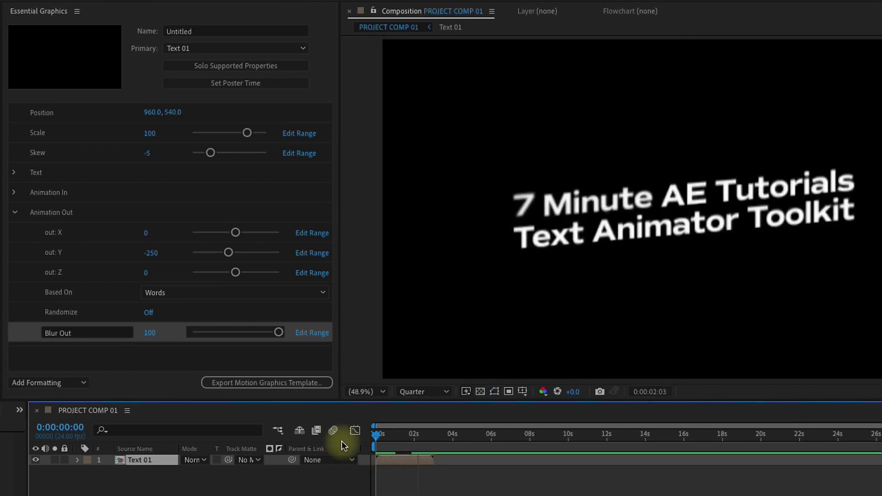
left_click(378, 435)
left_click_drag(375, 434, 378, 434)
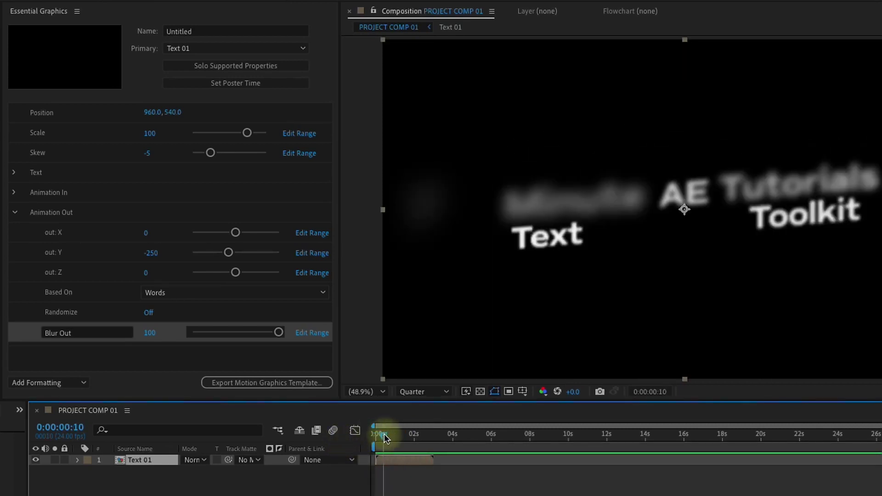
left_click(14, 212)
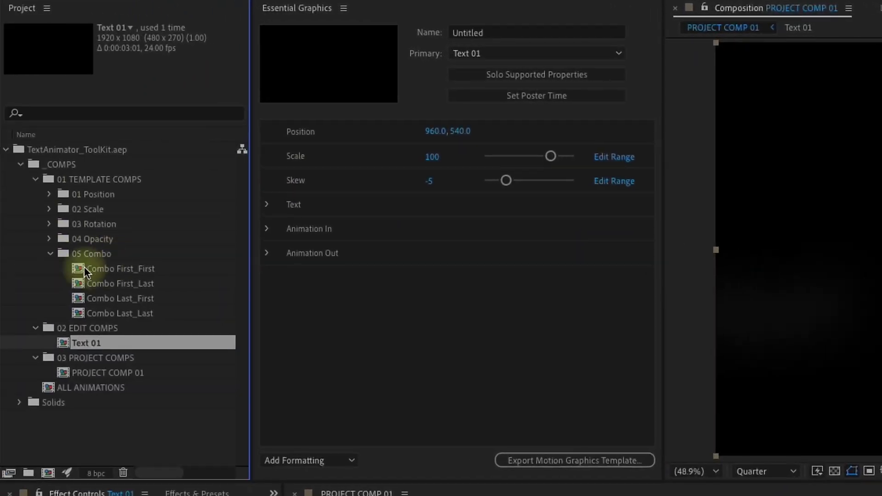
left_click(111, 267)
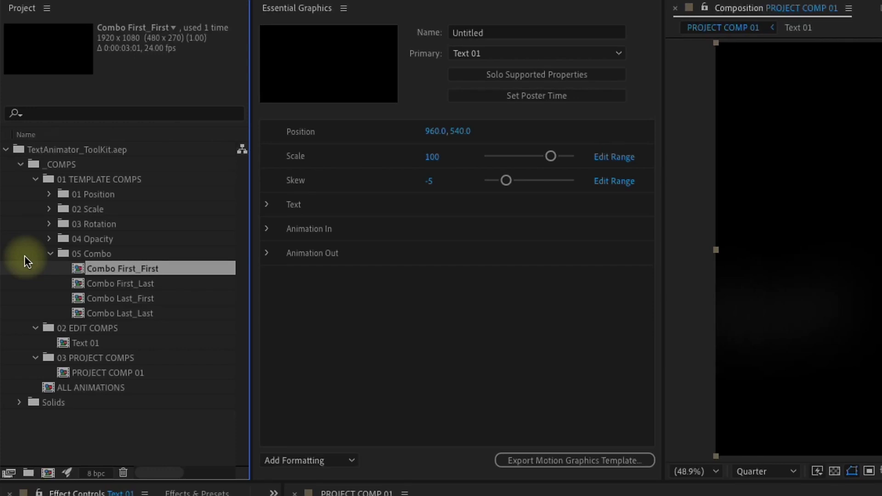
left_click(108, 196)
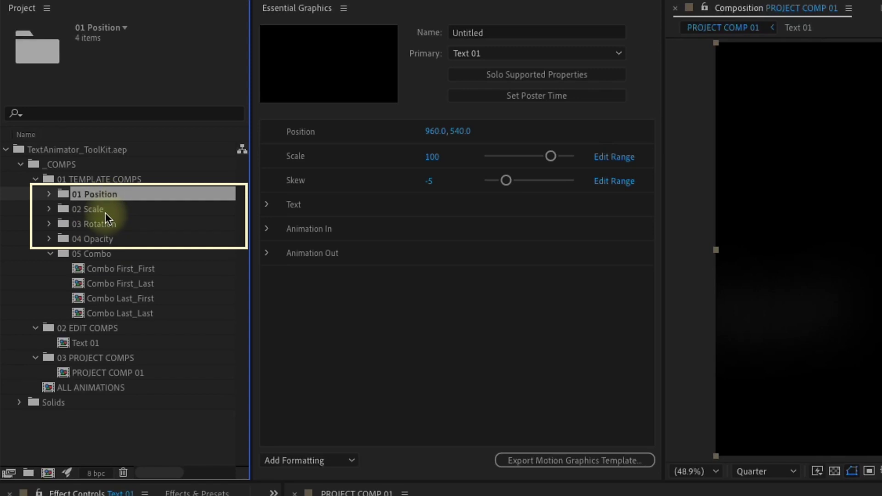
left_click(104, 210)
left_click(113, 223)
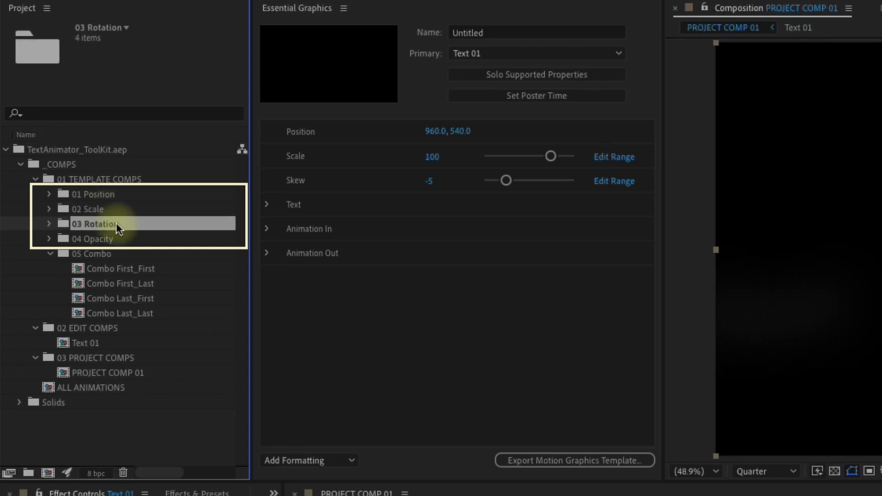
left_click(119, 239)
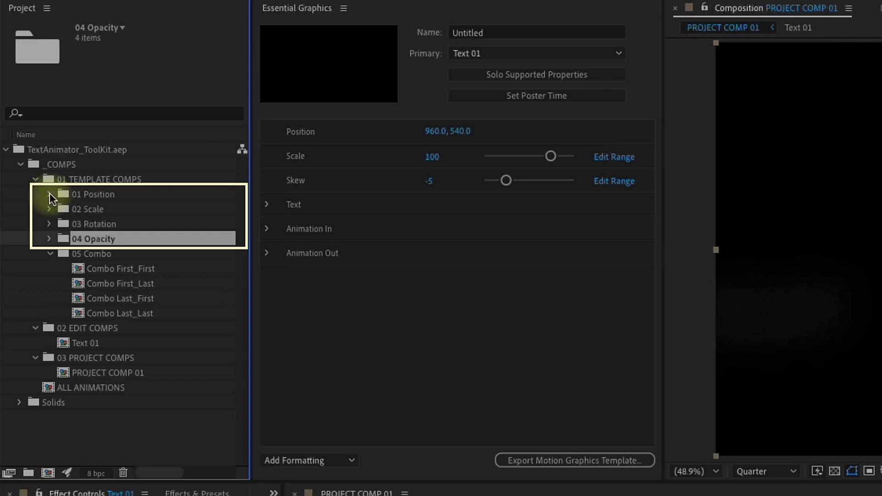
left_click(122, 269)
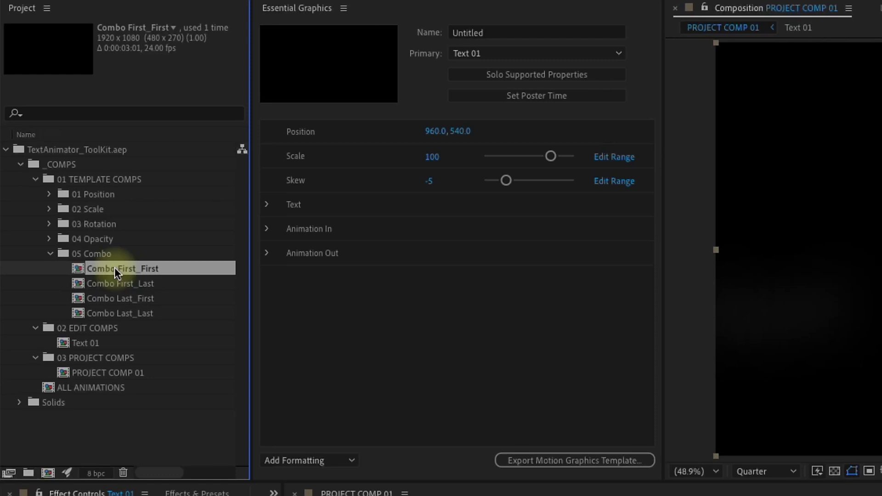
key("ctrl+d")
Move the Combo First_First copy into 02 EDIT COMPS and rename it Text 02
left_click_drag(125, 283, 87, 344)
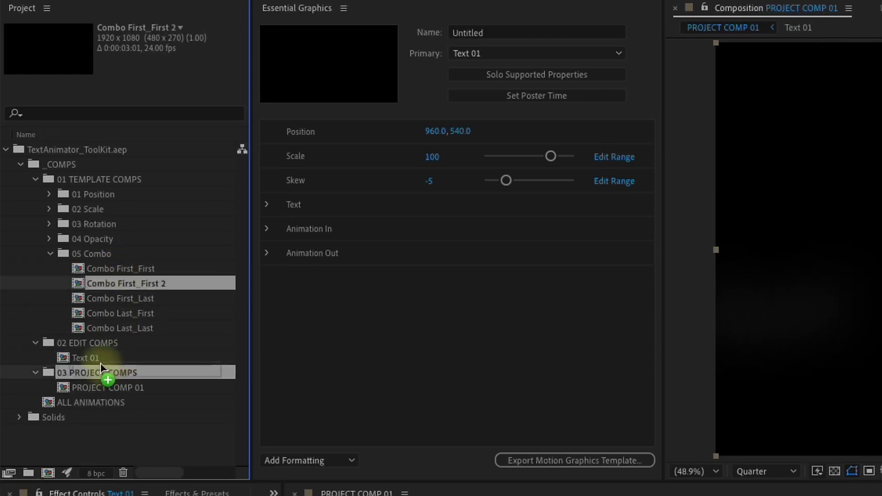
key("Return")
type("Text 02")
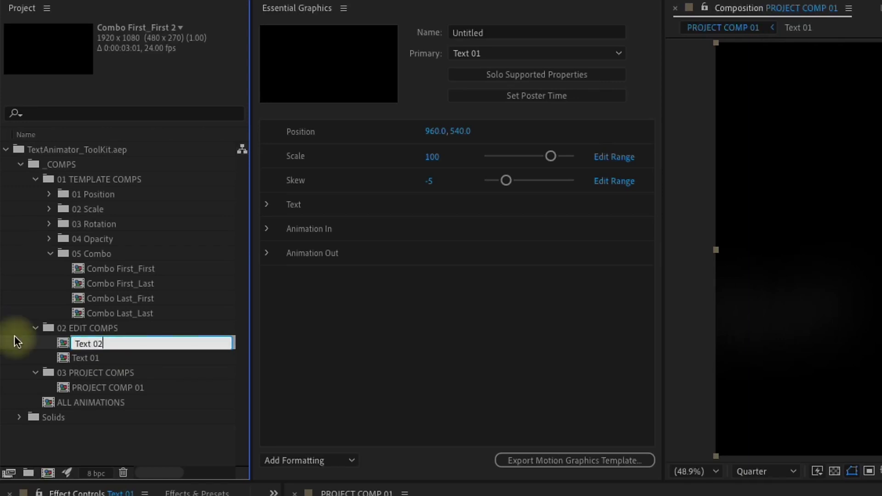
key("Return")
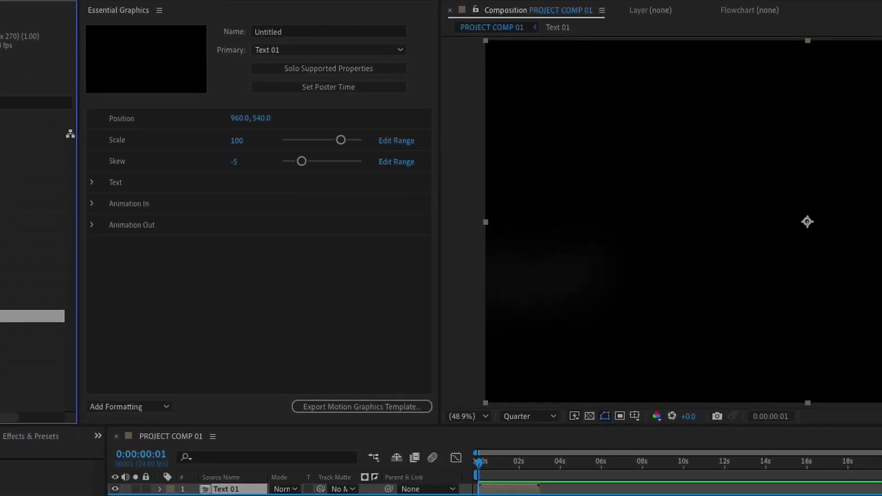
Add Text 02 to PROJECT COMP 01 and open it in Essential Graphics
left_click_drag(87, 358, 452, 476)
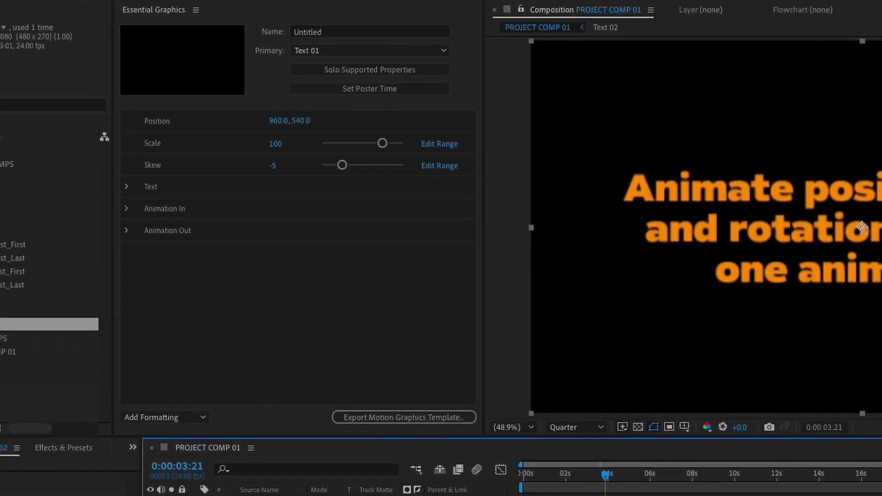
right_click(82, 357)
left_click(143, 389)
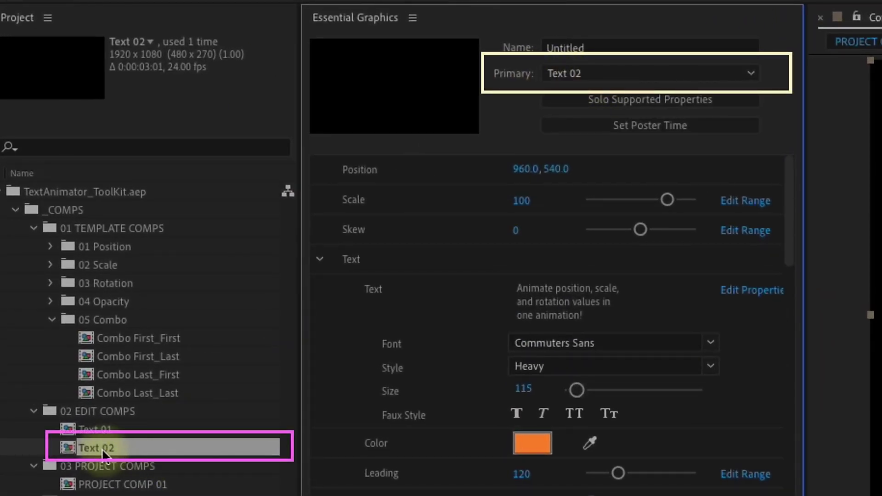
Scale Text 02 to 90 and change its text to 'This toolkit is super easy to use!'
left_click(321, 260)
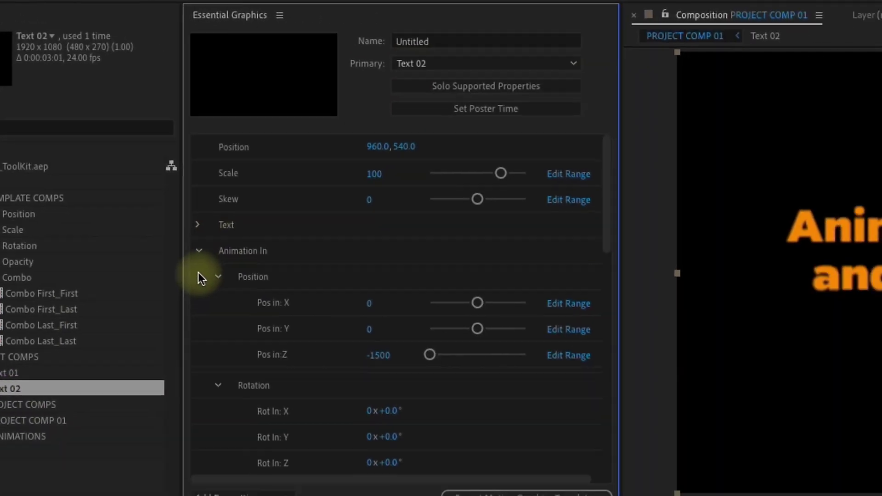
left_click(199, 251)
left_click_drag(374, 174, 359, 174)
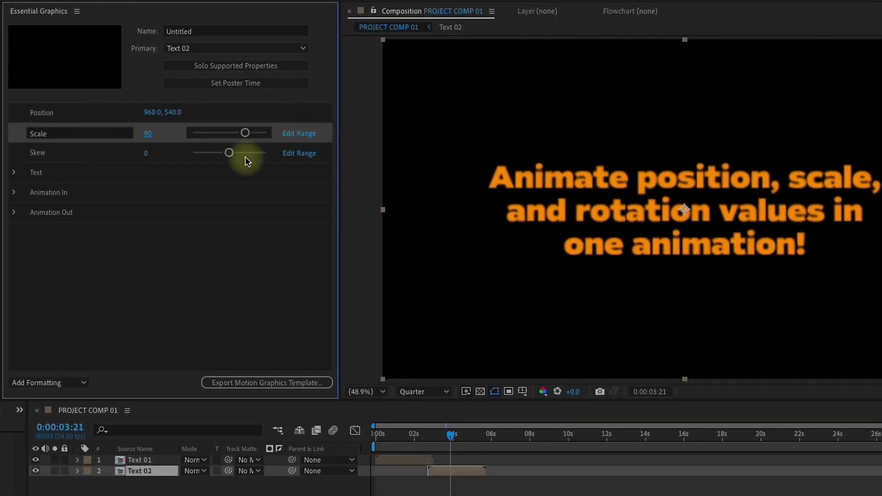
left_click(14, 173)
left_click(207, 193)
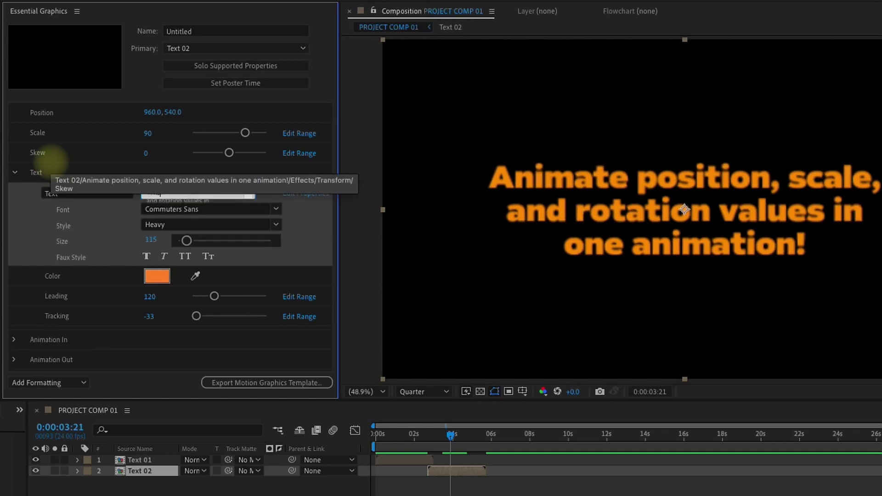
type("This tooklkit is")
type(" super easy to use")
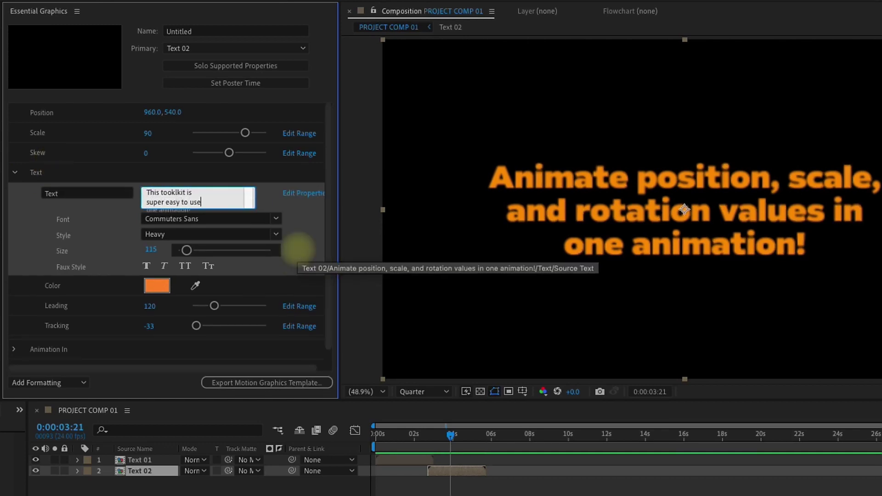
type("!")
Make the text Regular weight at size 135, with leading tightened to 95
left_click(274, 235)
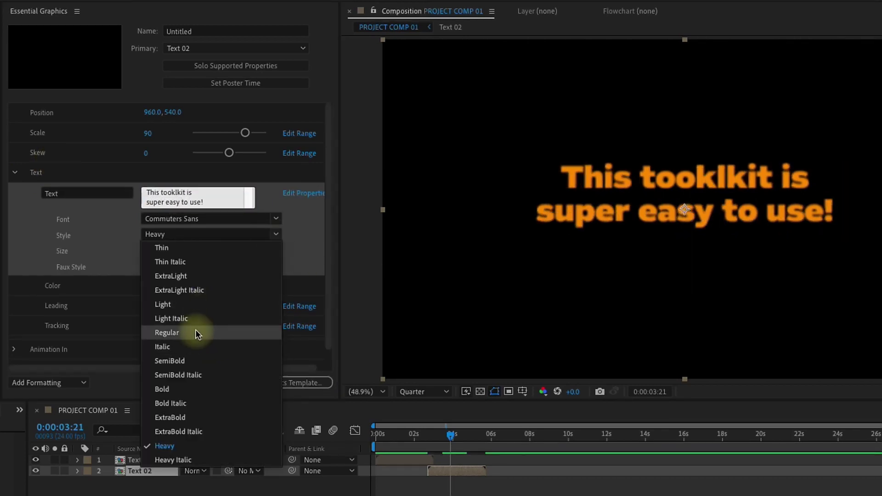
left_click(196, 333)
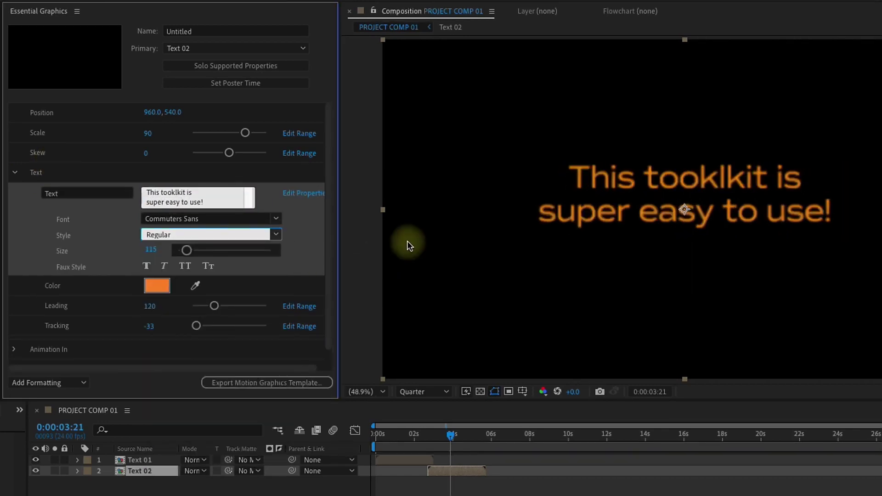
left_click(150, 250)
type("135")
key("Return")
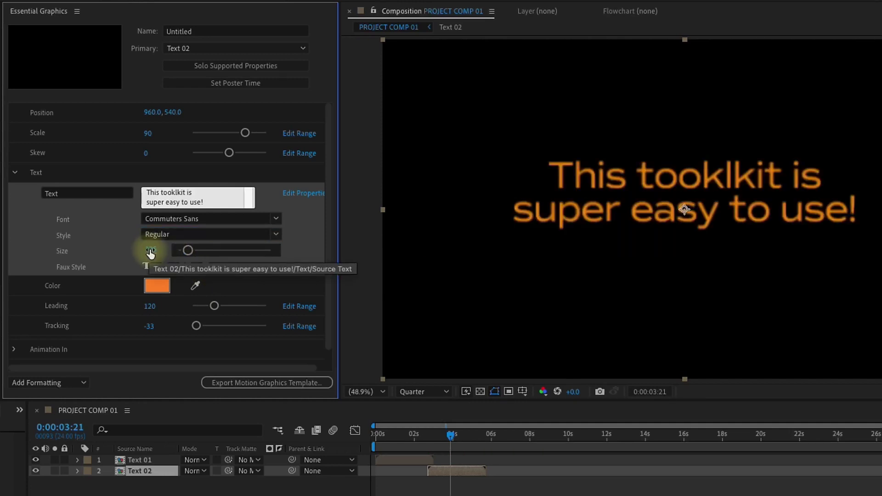
left_click_drag(218, 306, 192, 326)
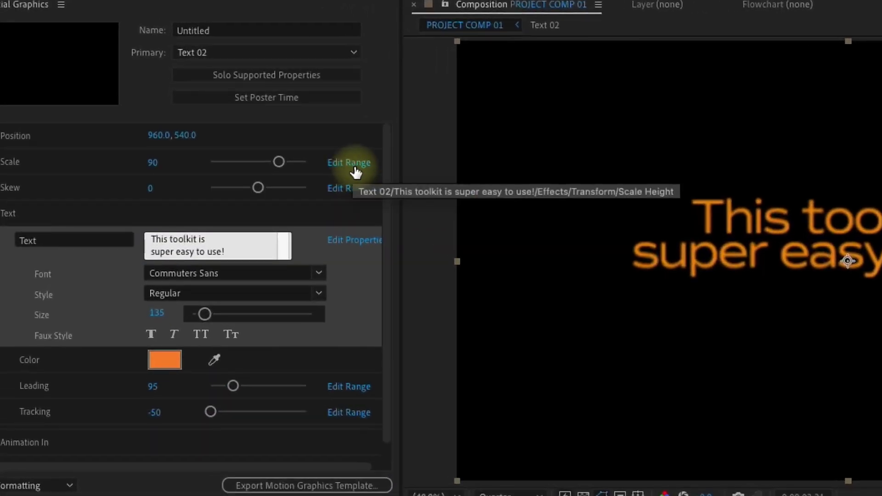
Extend the Tracking slider's minimum to -100 and tighten tracking to about -67
left_click(352, 163)
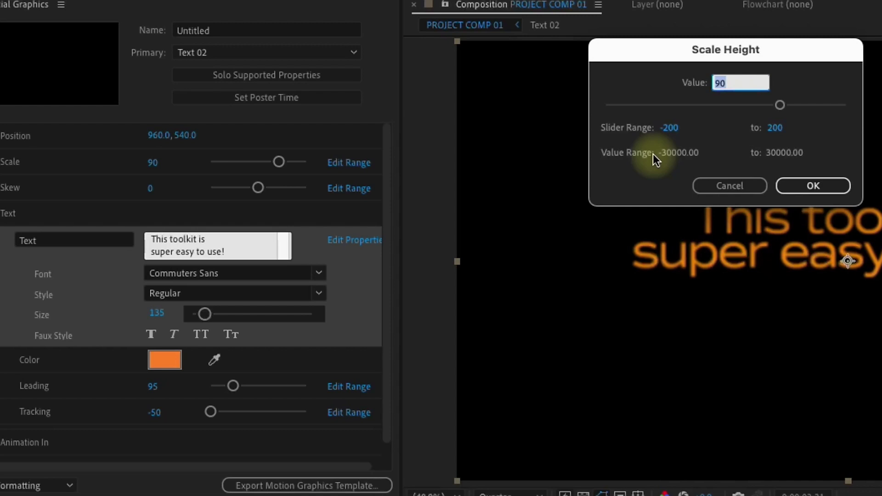
left_click(730, 186)
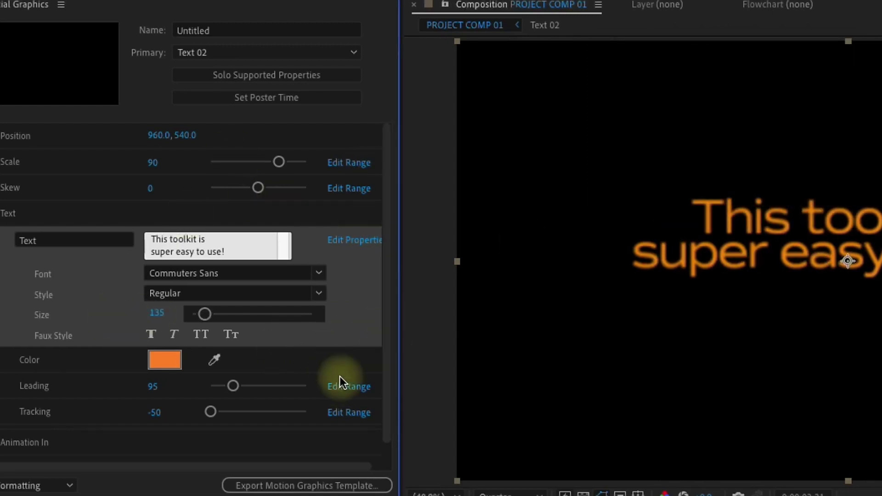
left_click(349, 412)
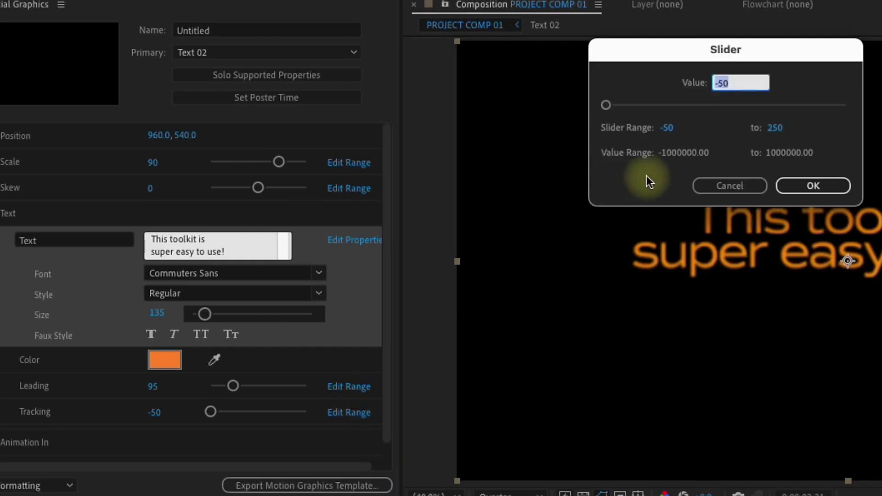
left_click(669, 127)
type("-100")
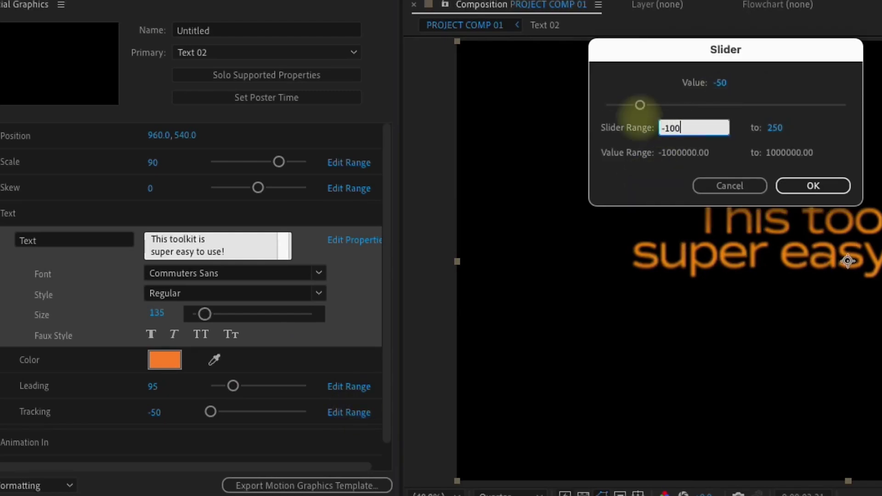
key("Return")
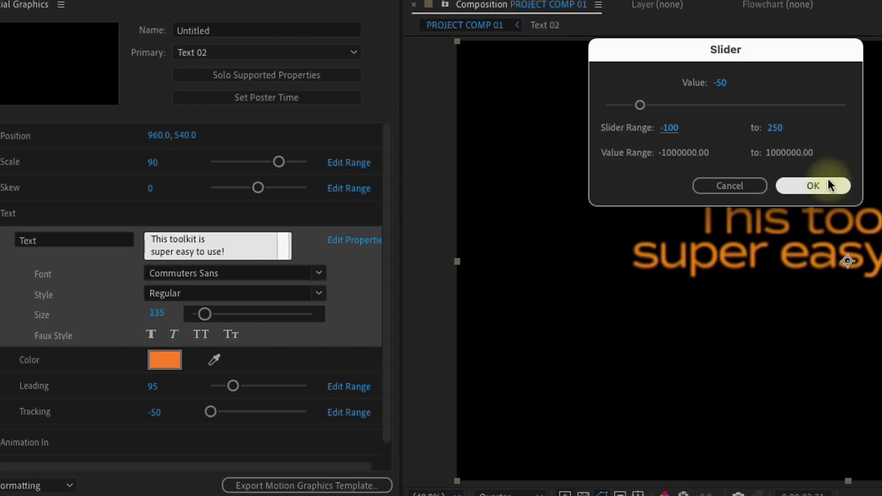
left_click(828, 186)
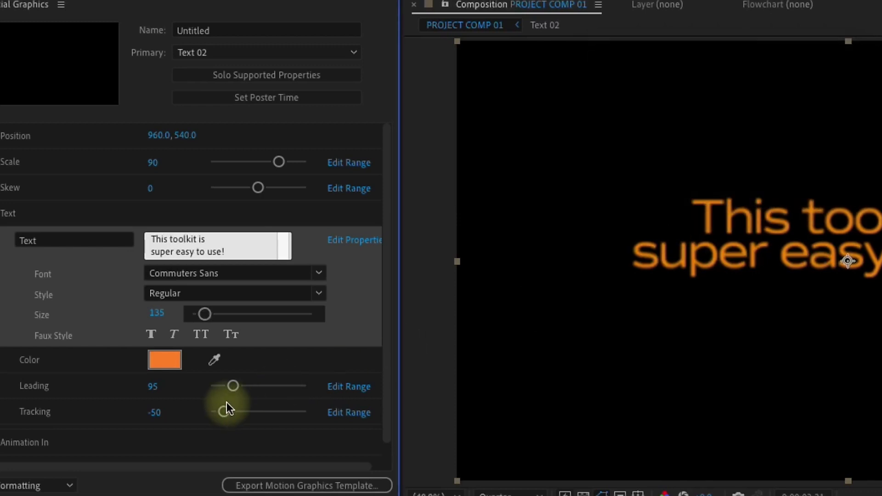
left_click_drag(227, 410, 219, 412)
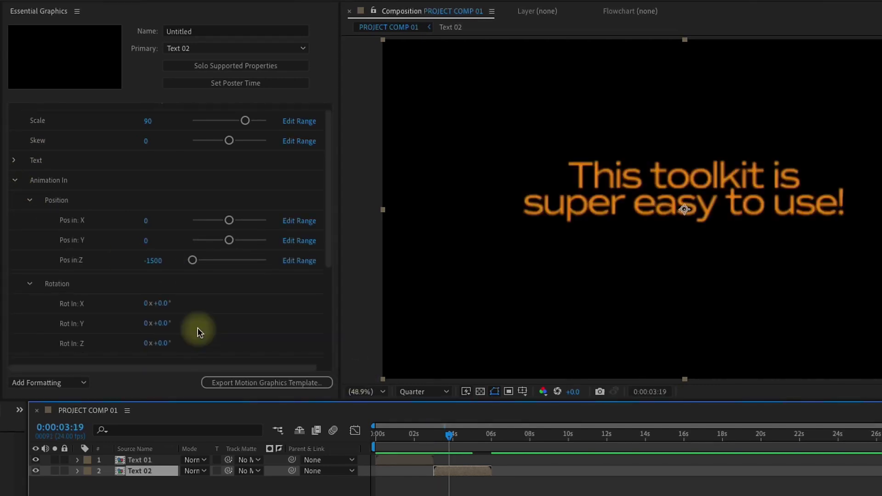
scroll(197, 332, "down", 5)
Set Text 02's intro to randomized Characters with Rot In X -90°, then scrub to check it
left_click(200, 306)
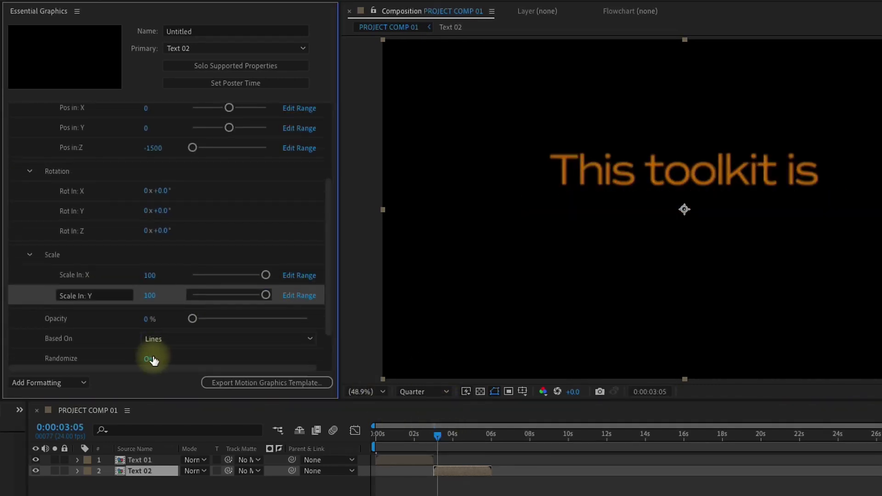
left_click(152, 358)
left_click(176, 339)
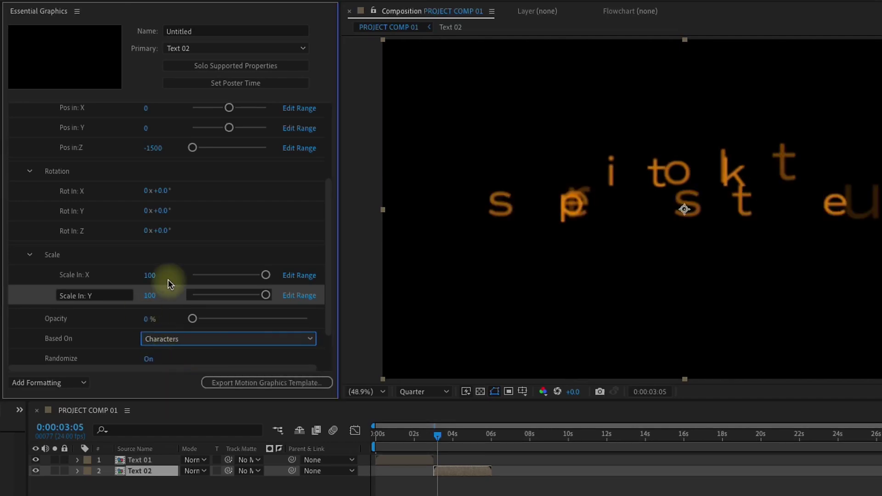
left_click(165, 191)
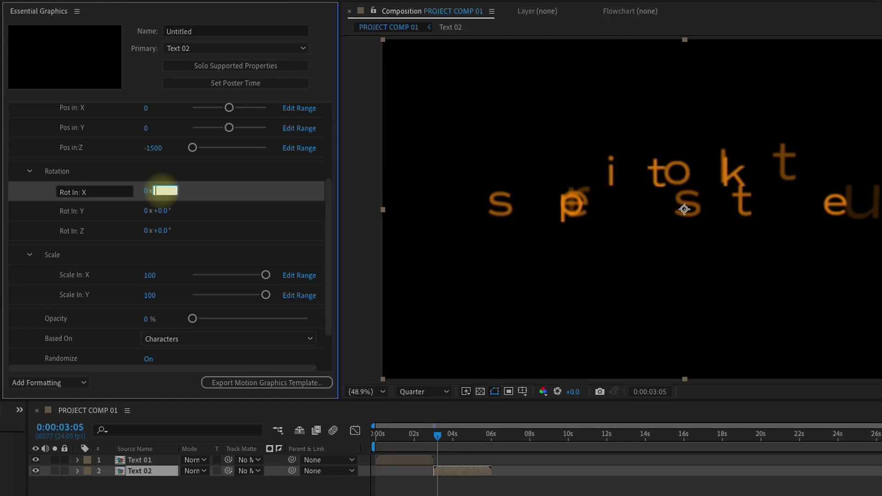
type("-90")
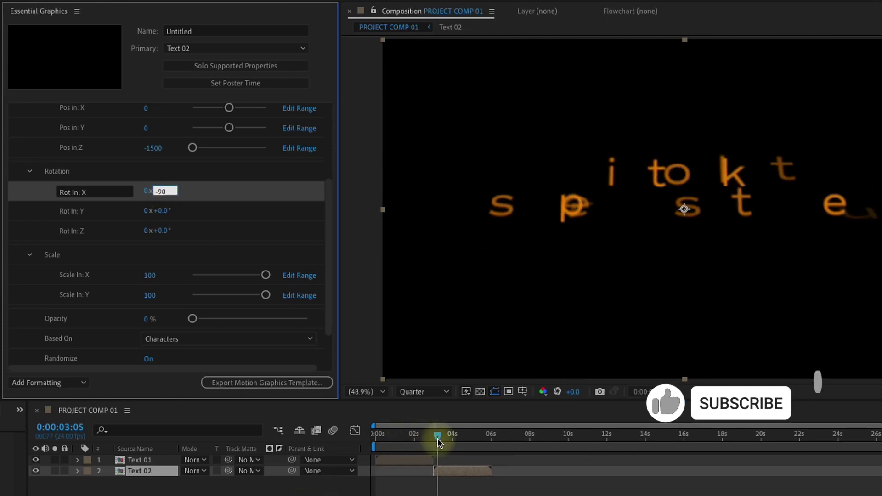
left_click(438, 439)
left_click_drag(435, 440, 445, 440)
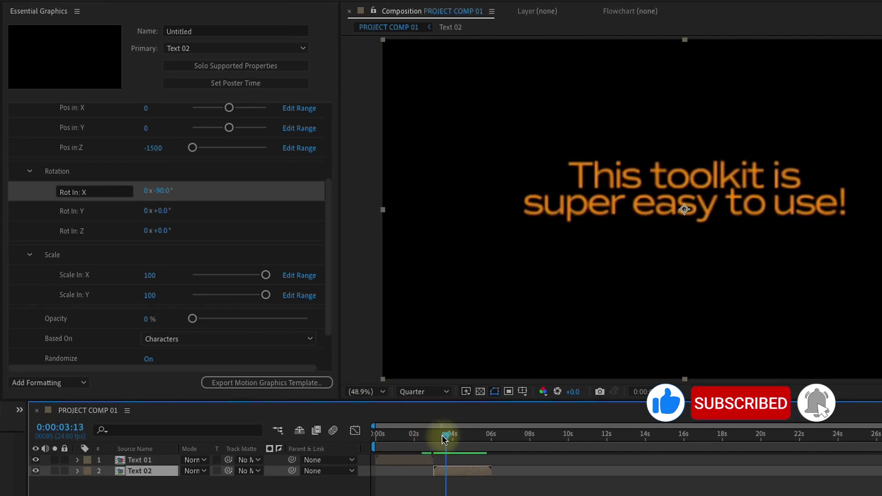
mouse_move(443, 436)
left_mouse_down()
mouse_move(434, 434)
mouse_move(455, 436)
mouse_move(432, 435)
mouse_move(452, 435)
left_mouse_up()
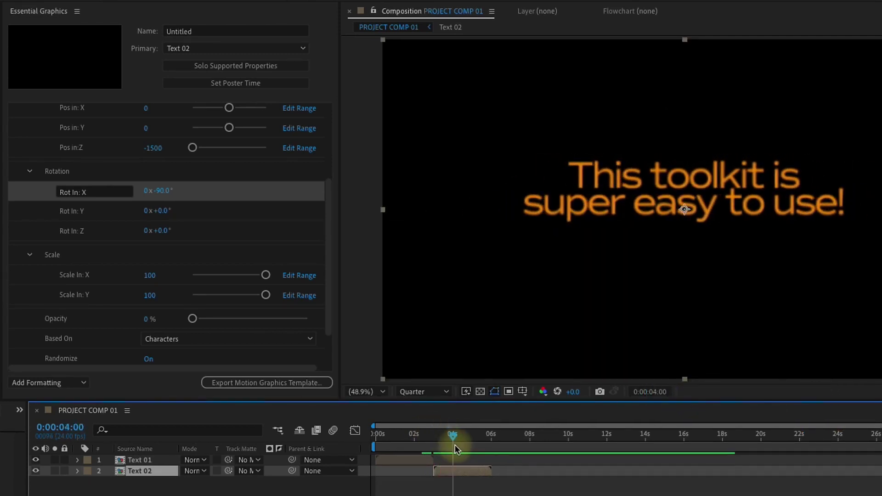
Inside the Text 02 precomp, drag the IN and OUT markers to new times
double_click(478, 471)
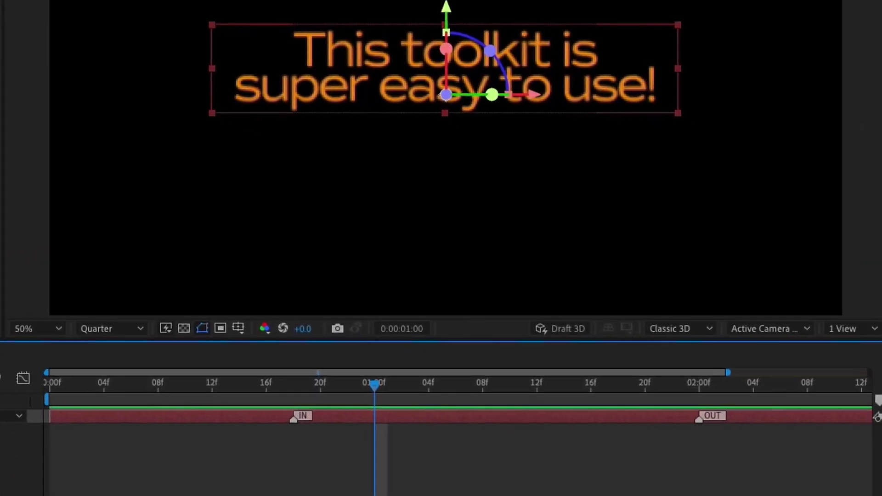
left_click(239, 383)
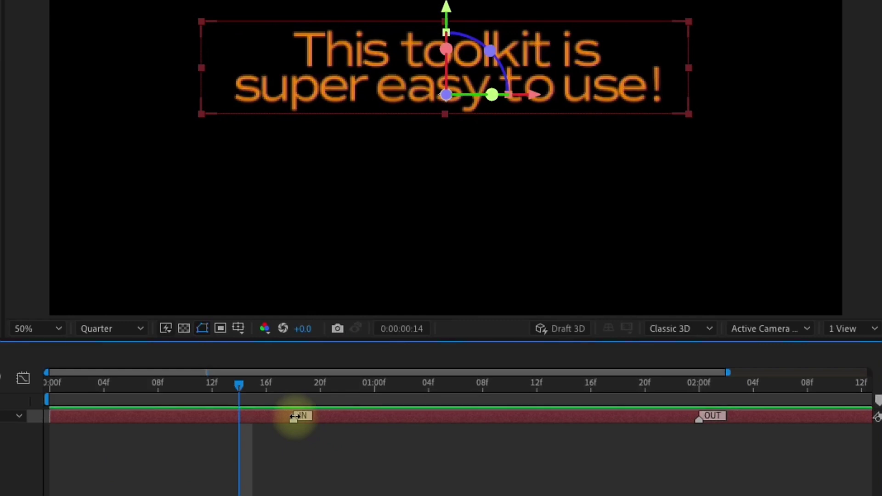
mouse_move(298, 416)
left_mouse_down()
mouse_move(370, 417)
mouse_move(241, 416)
left_mouse_up()
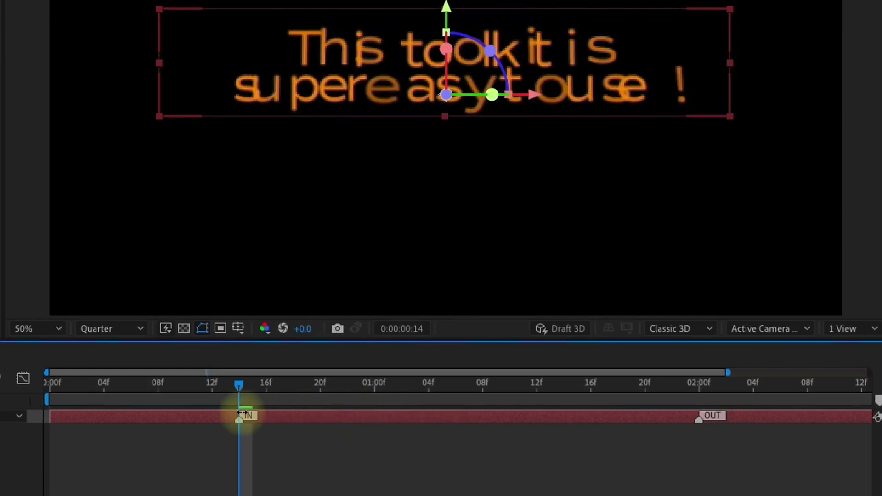
left_click(131, 384)
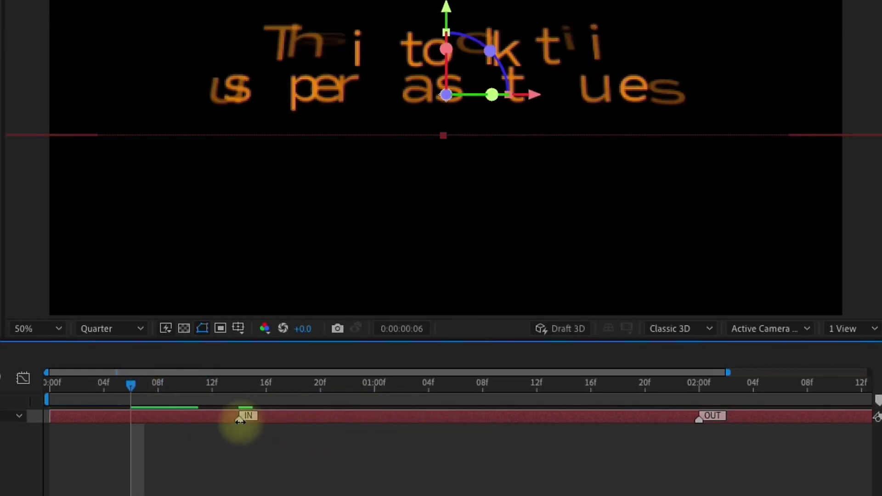
mouse_move(243, 418)
left_mouse_down()
mouse_move(199, 420)
mouse_move(351, 415)
left_mouse_up()
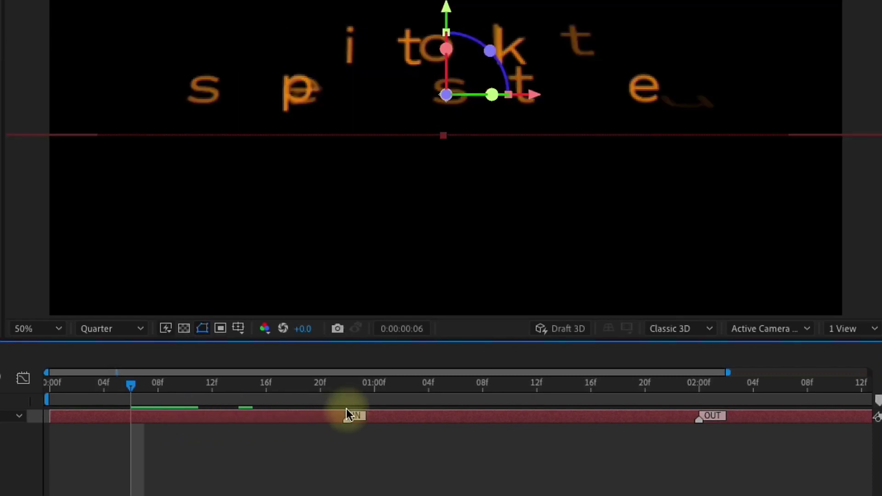
left_click(741, 387)
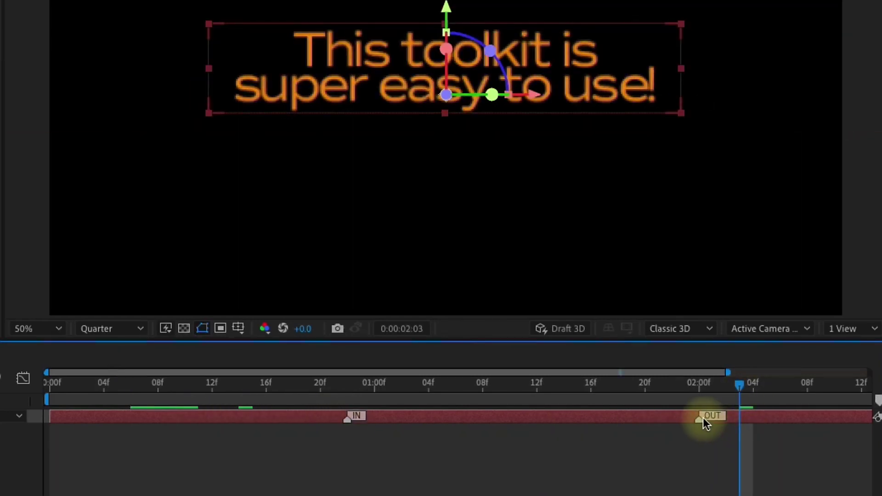
mouse_move(704, 418)
left_mouse_down()
mouse_move(588, 423)
mouse_move(668, 419)
left_mouse_up()
left_click_drag(353, 418, 308, 419)
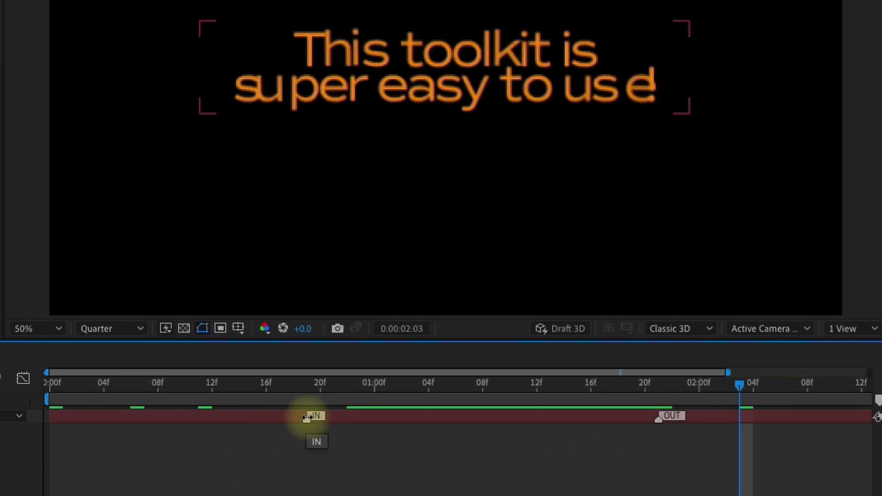
left_click_drag(668, 418, 587, 418)
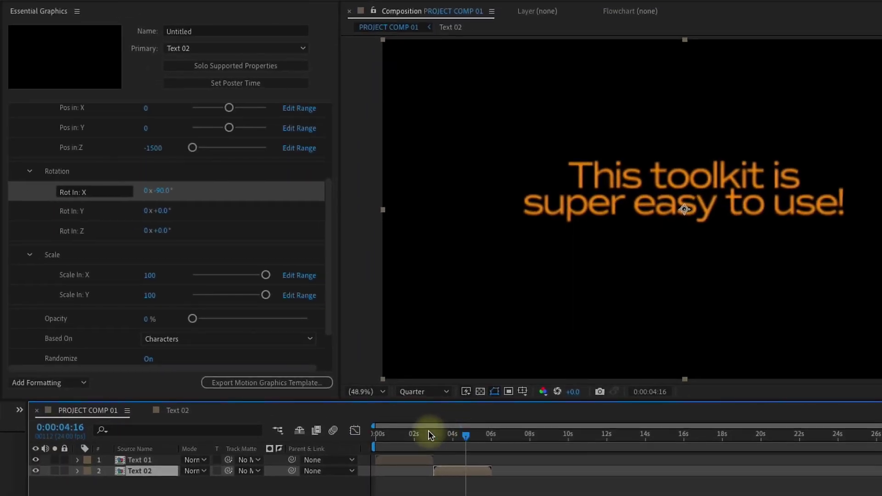
Import all 20 toolkit MOGRT templates into Essential Graphics and open the POSITION title clip for editing
left_click_drag(456, 434, 430, 435)
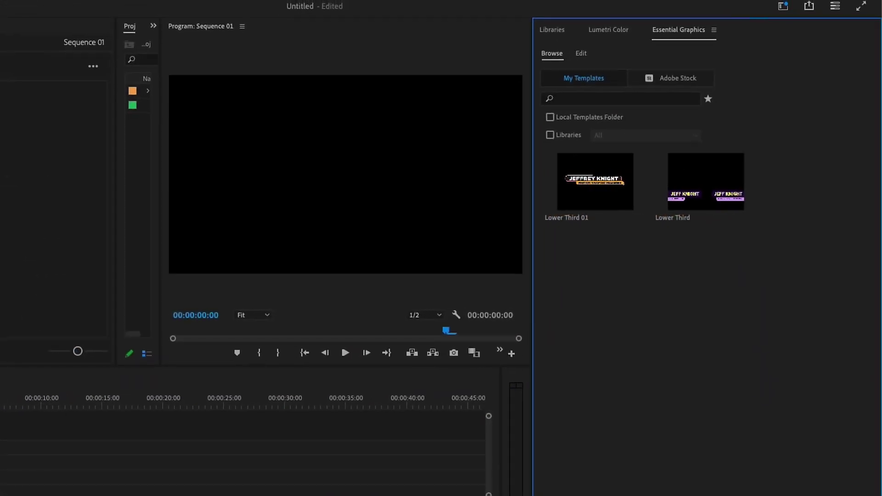
left_click(817, 304)
key("super+Tab")
left_click_drag(491, 61, 97, 90)
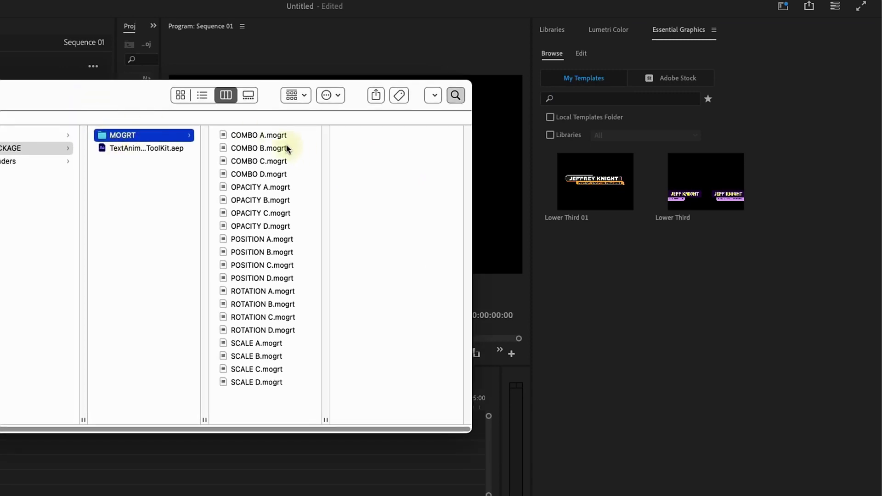
key("super+a")
left_click_drag(269, 139, 621, 280)
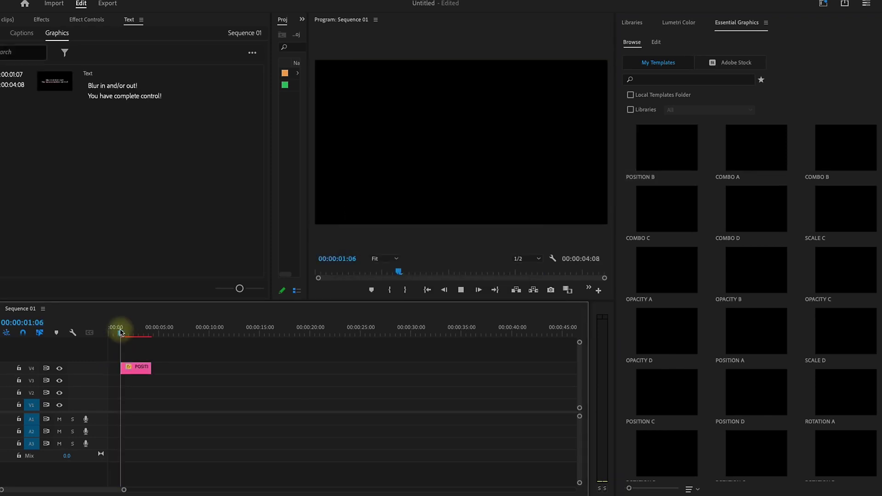
key("space")
key("space")
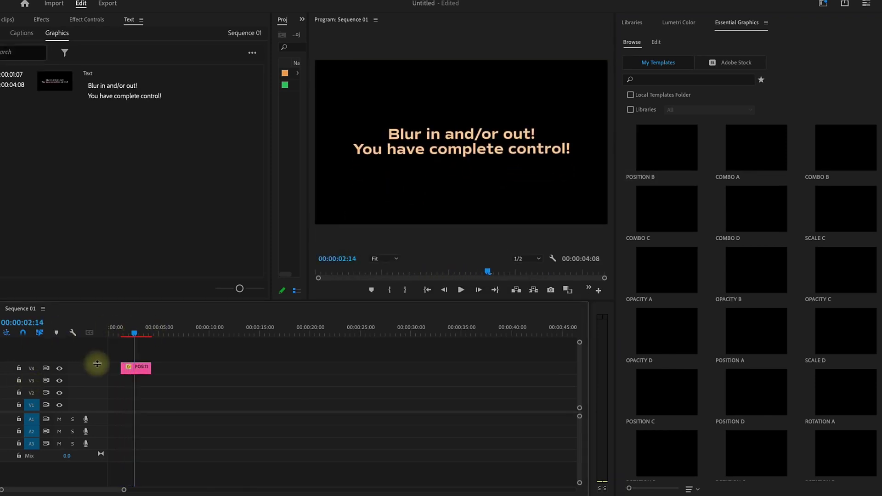
left_click(133, 368)
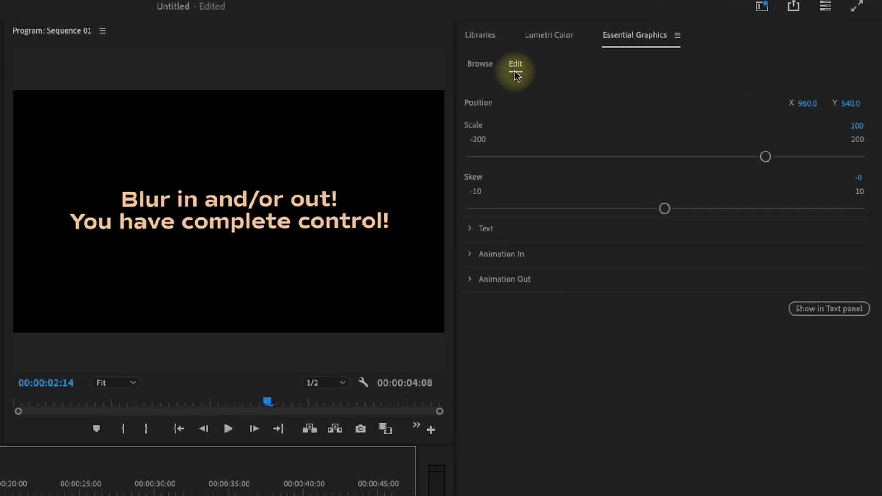
Set the title text to Costa Std Bold with leading 92 and tracking 22
left_click(470, 229)
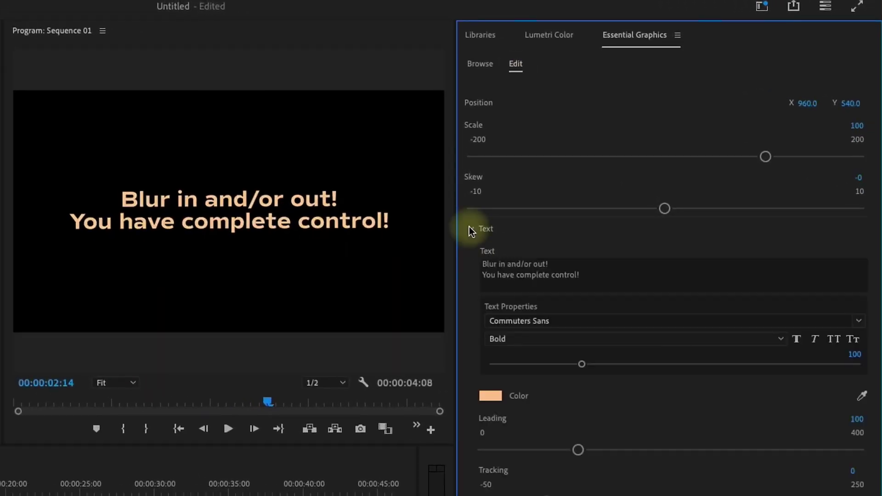
left_click(470, 227)
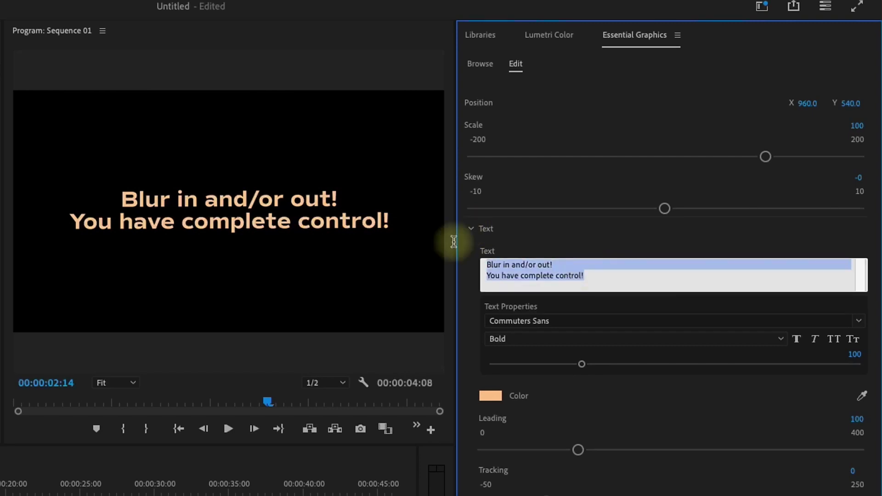
type("7 Minute AE Tutorials")
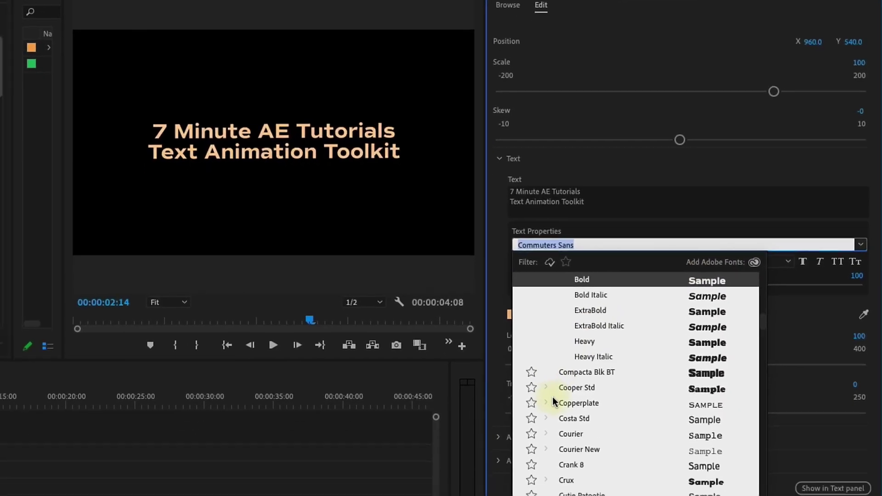
left_click(587, 389)
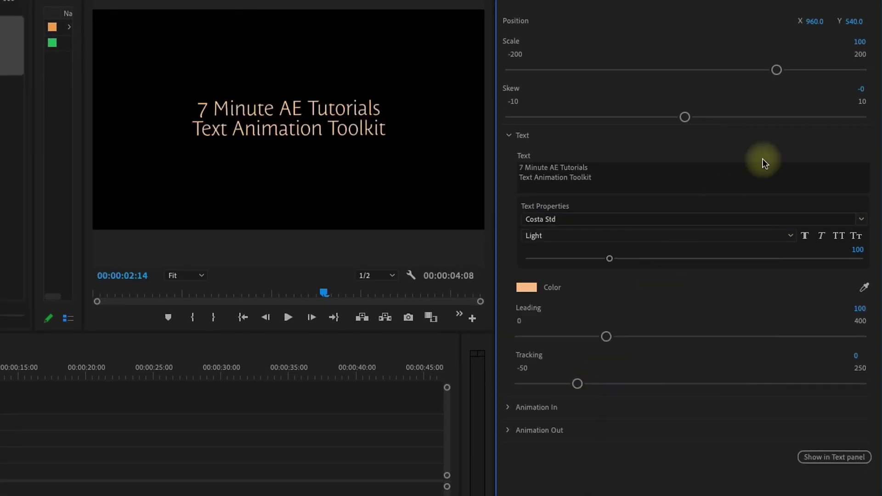
left_click(635, 235)
left_click(557, 294)
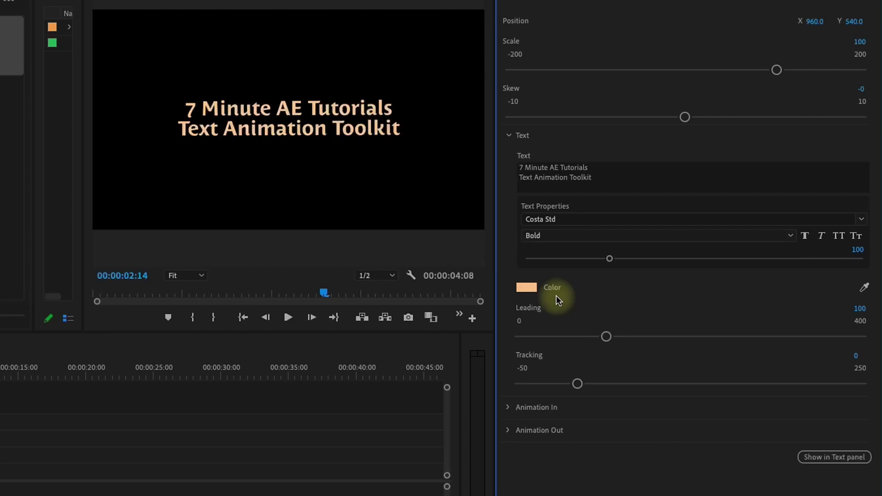
left_click_drag(608, 338, 599, 337)
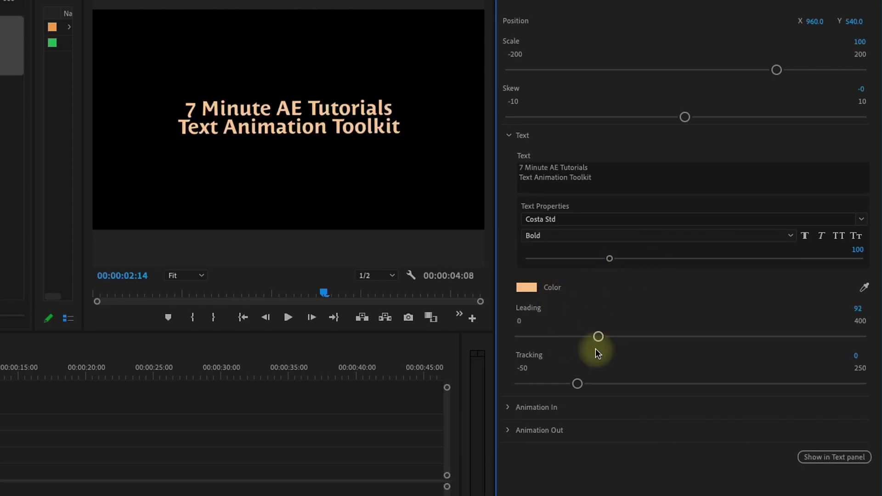
left_click_drag(599, 384, 603, 384)
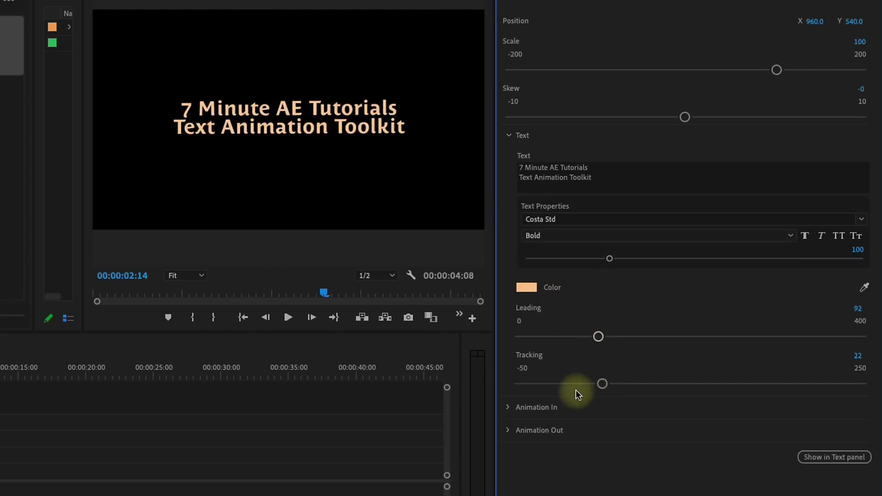
left_click(510, 408)
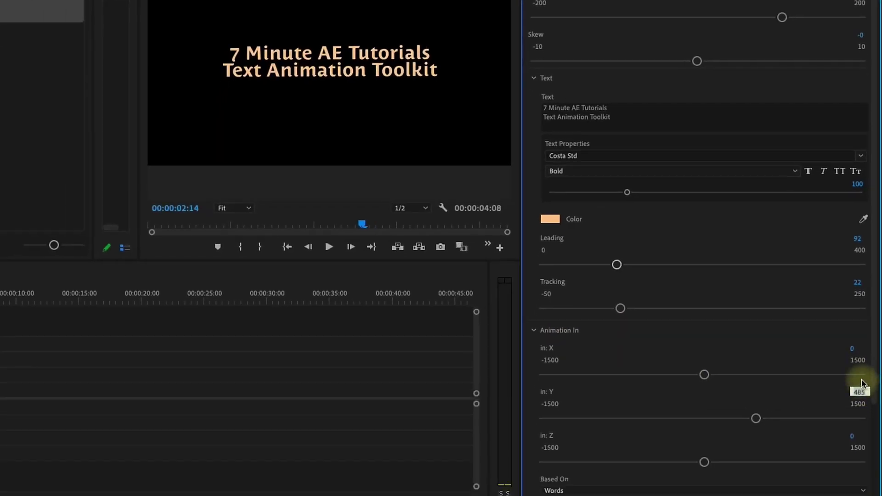
type("0")
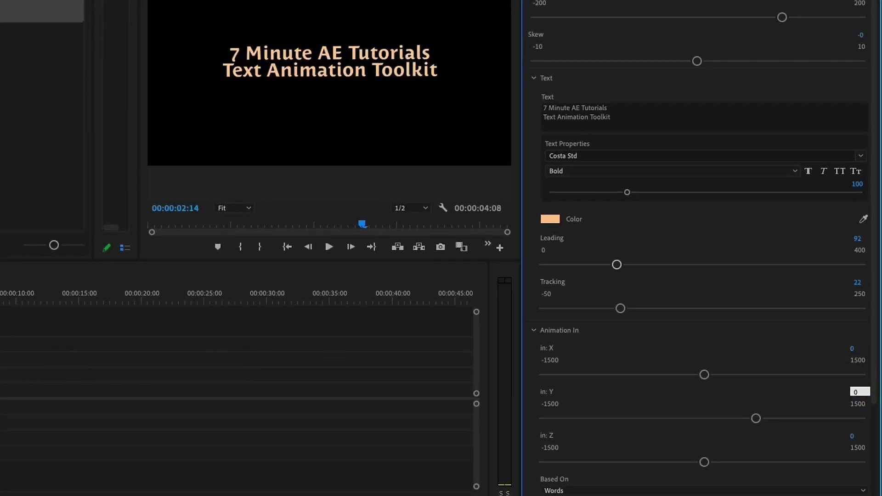
Set intro in: Y 0, in: Z -1500, Based On Characters, and Blur In 0
key("Return")
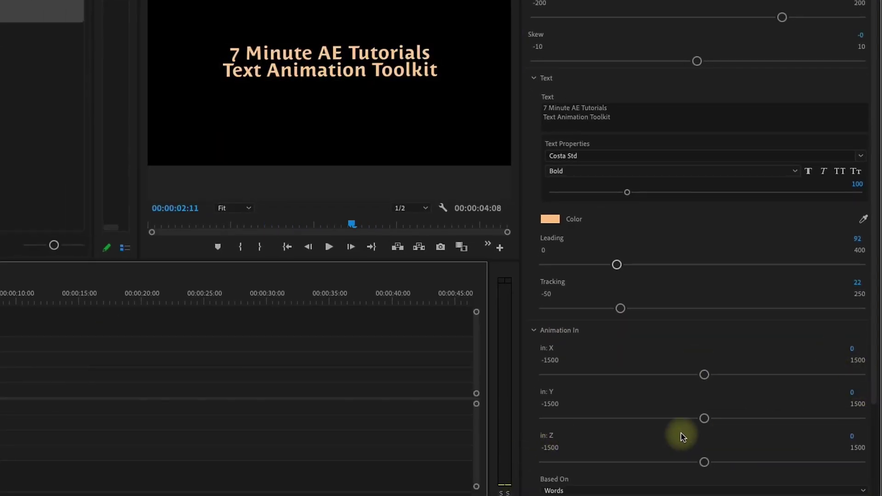
left_click(855, 436)
type("-1500")
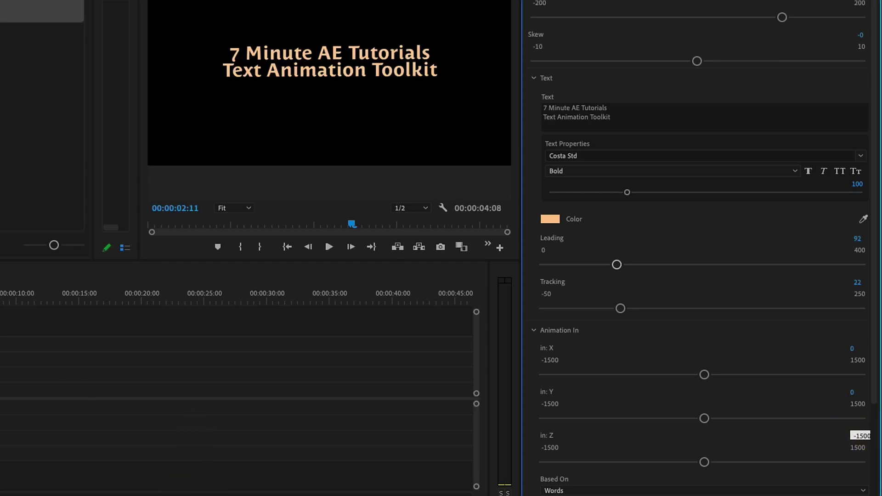
key("Return")
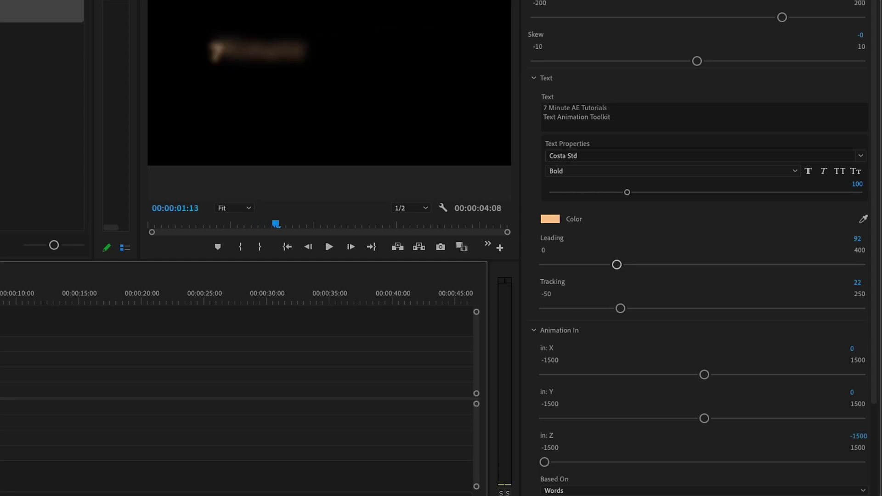
scroll(588, 352, "down", 3)
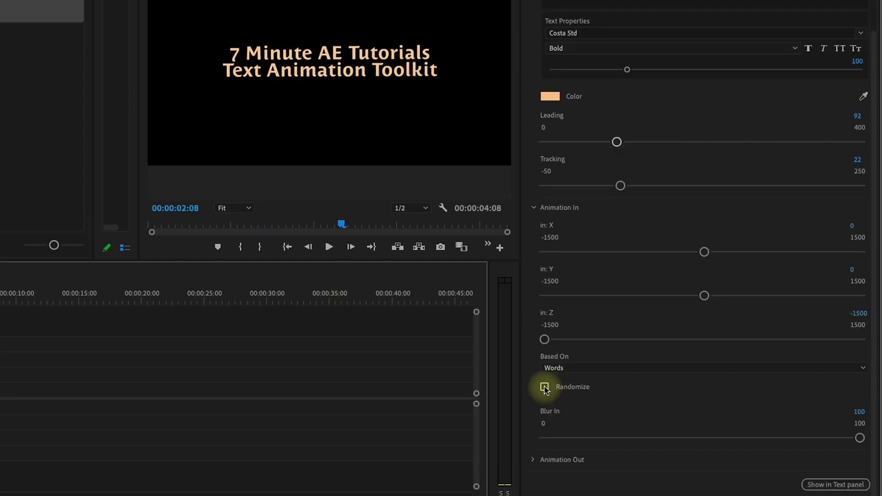
left_click(573, 369)
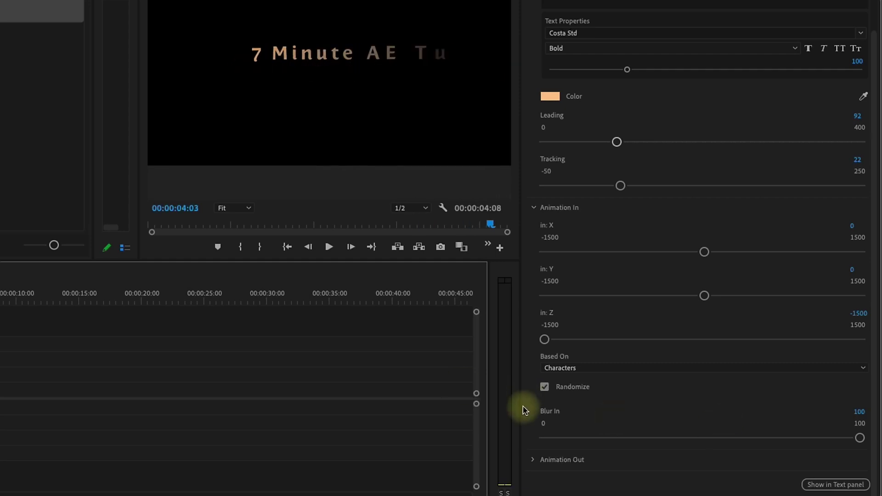
left_click_drag(860, 438, 545, 439)
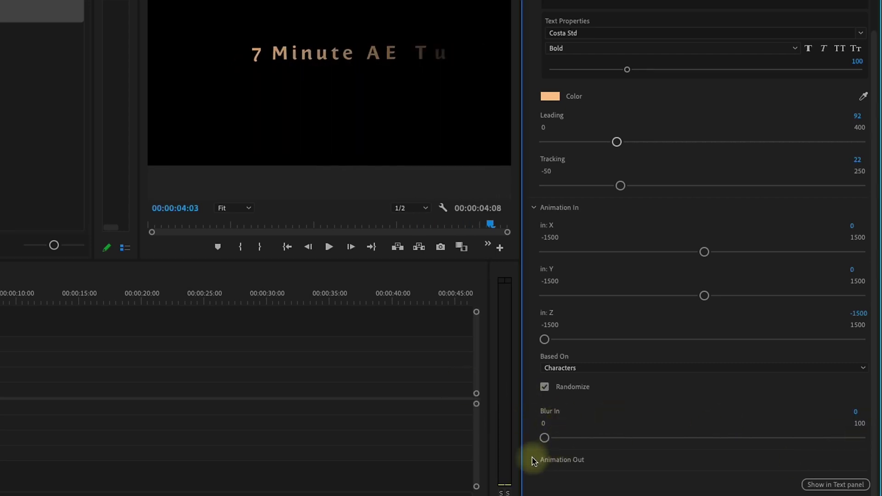
Set the title's outro offsets to X 153, Y 298 and Z 321, previewing the exit
left_click(534, 207)
left_click(533, 351)
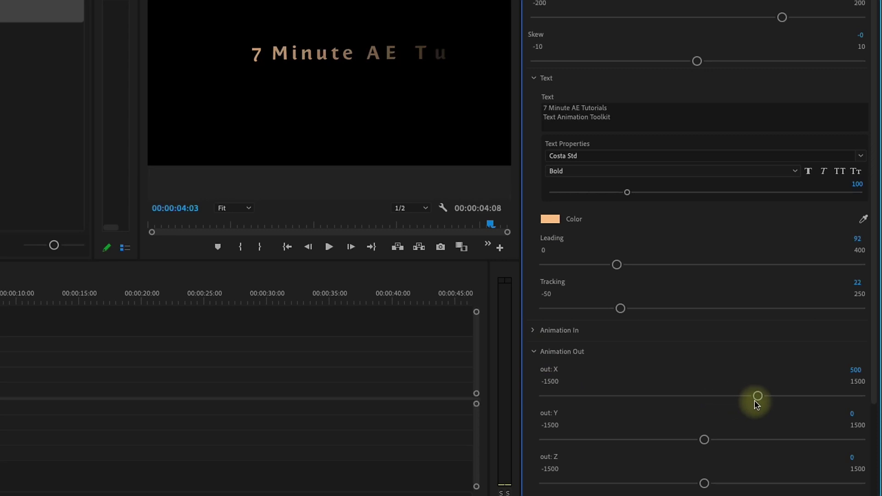
left_click_drag(762, 397, 725, 396)
left_click_drag(704, 484, 736, 483)
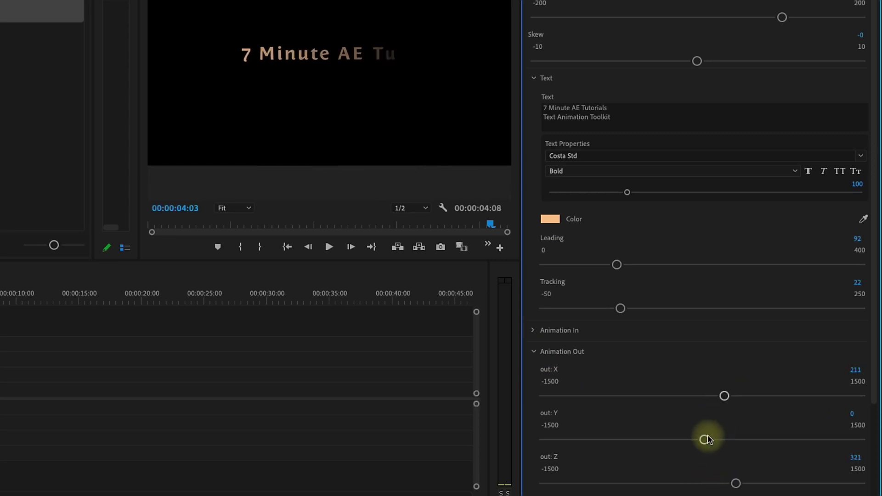
left_click_drag(704, 440, 734, 440)
key("Left")
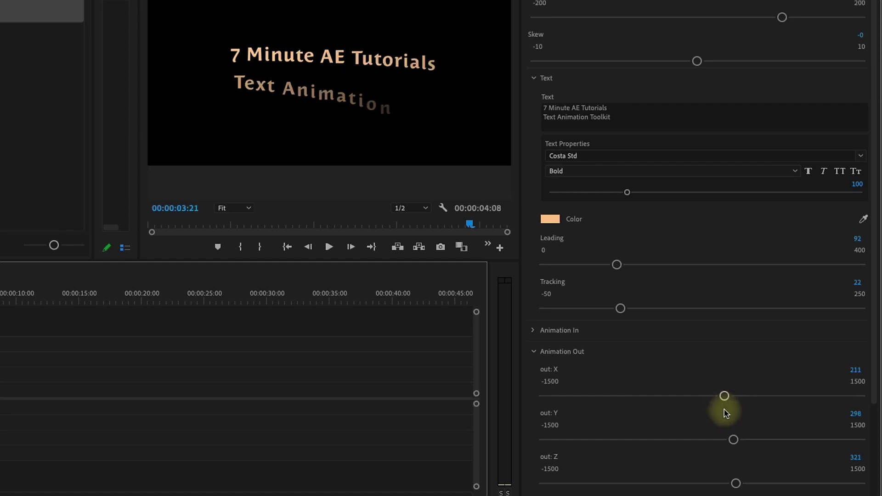
left_click_drag(725, 397, 719, 396)
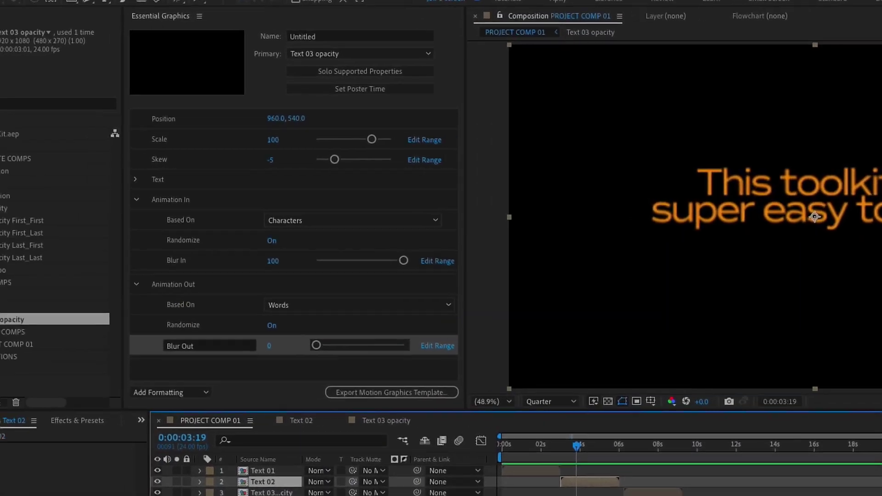
Open Text 02 in Essential Graphics and set intro rotation Y 150° and Z 50
right_click(79, 318)
left_click(151, 347)
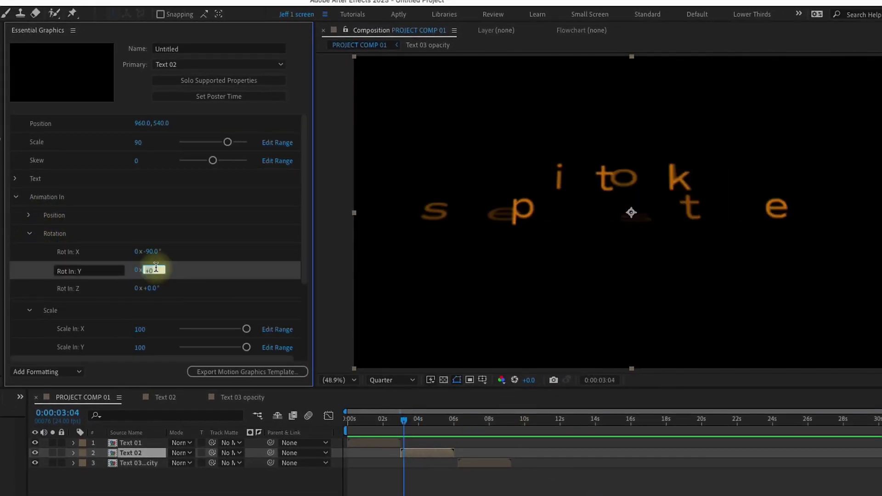
type("150")
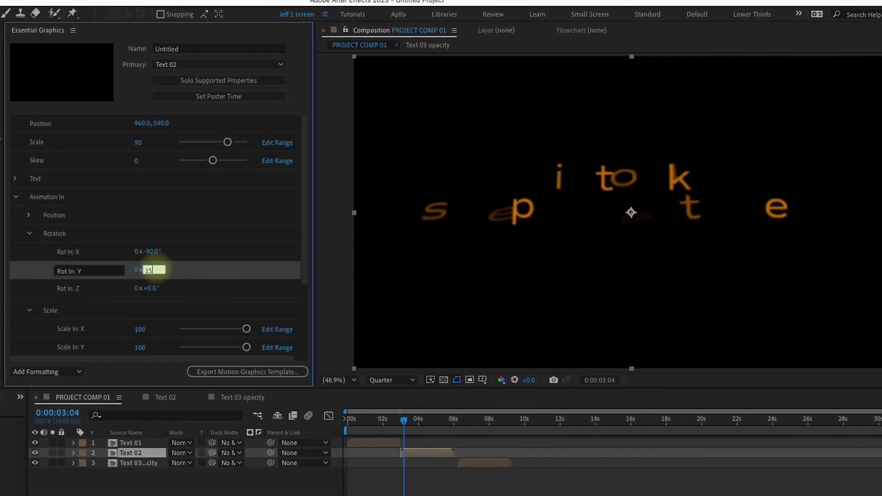
left_click(149, 288)
type("50")
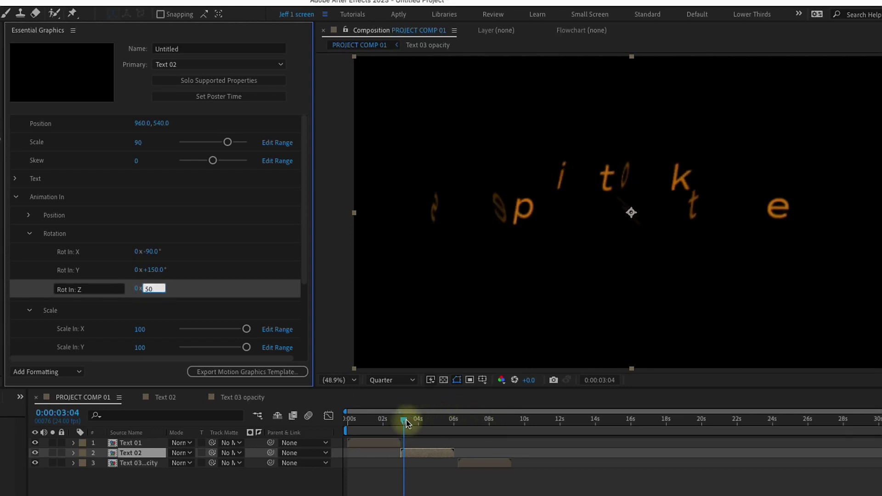
left_click_drag(404, 419, 411, 421)
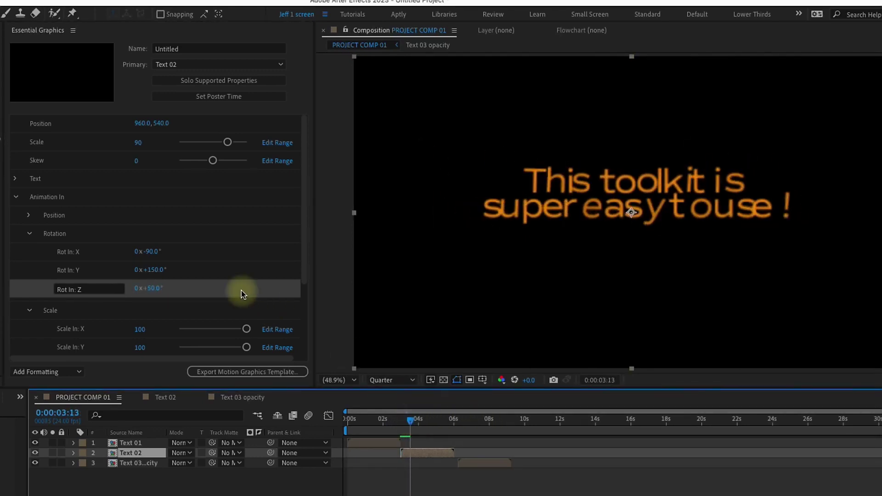
Scatter the intro positions, shrink starting scale, set opacity 54%, and preview from three seconds
left_click(29, 216)
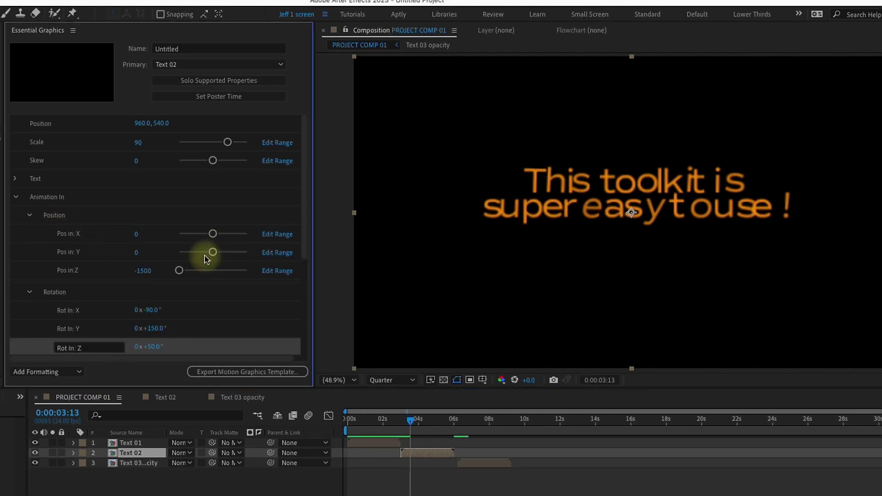
mouse_move(213, 252)
left_mouse_down()
mouse_move(223, 253)
mouse_move(222, 234)
left_mouse_up()
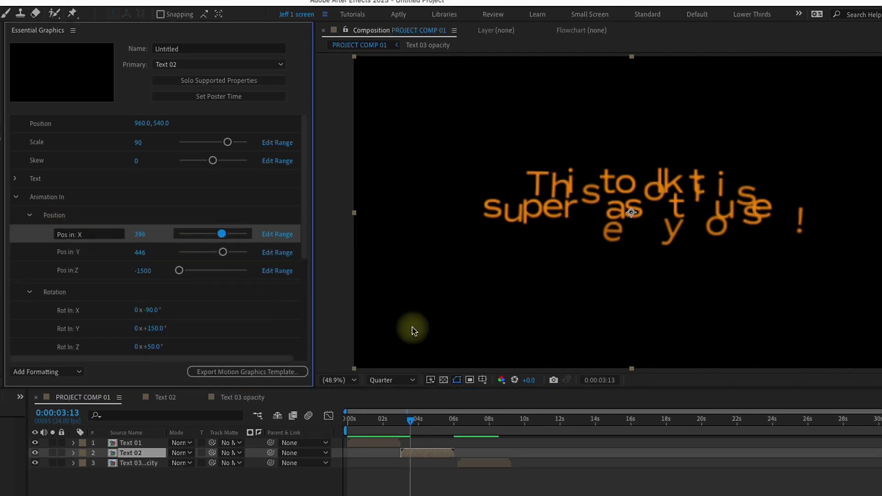
left_click(31, 218)
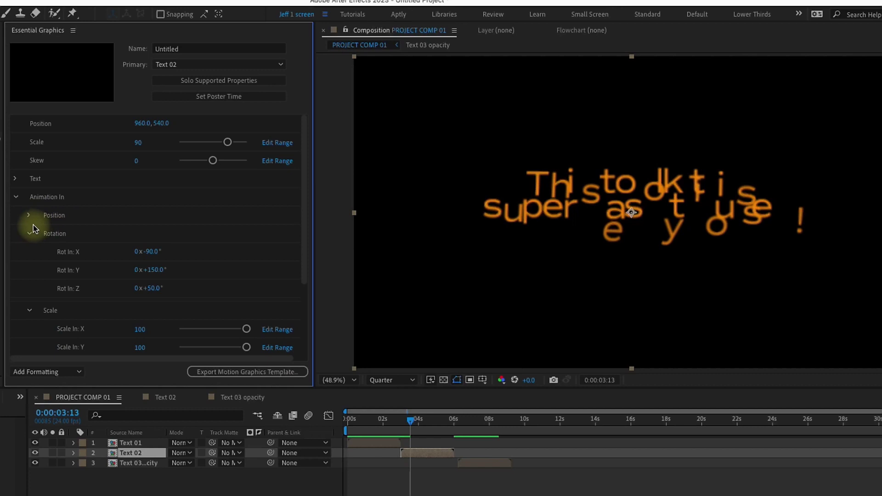
left_click(30, 233)
mouse_move(246, 270)
left_mouse_down()
mouse_move(236, 272)
mouse_move(239, 290)
left_mouse_up()
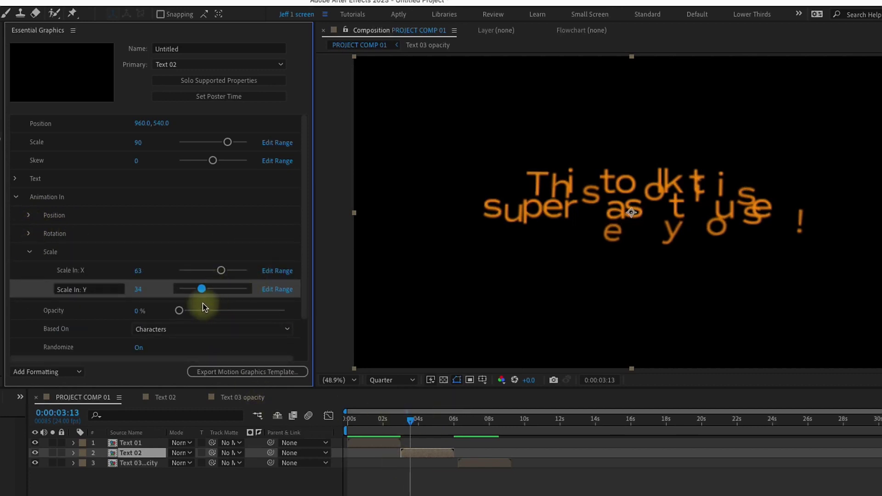
left_click_drag(179, 310, 210, 315)
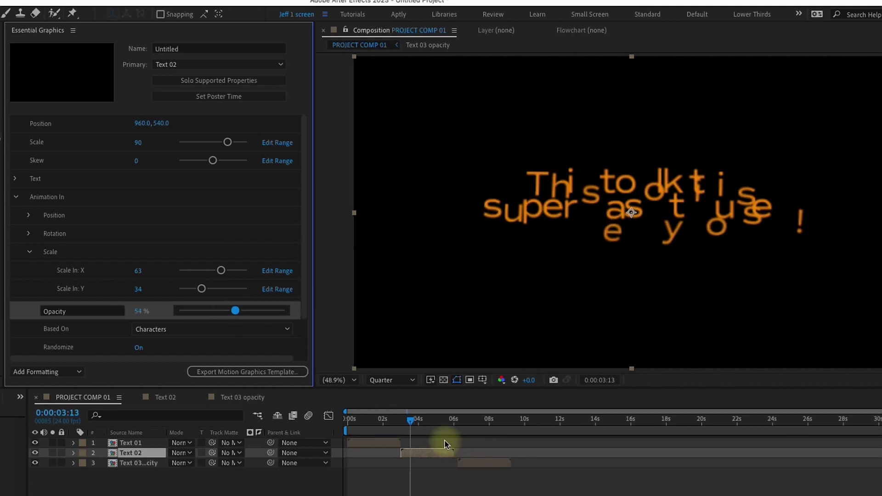
left_click(401, 420)
key("space")
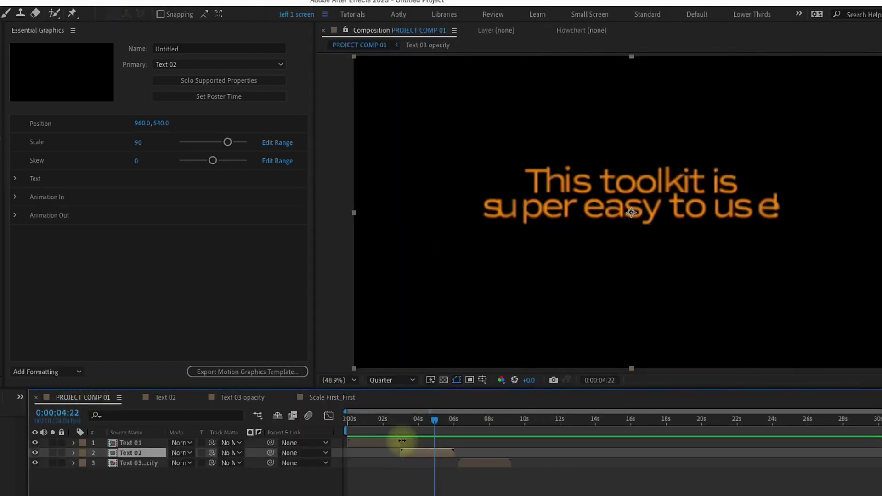
key("Home")
Move the orange and yellow layers to start at 0 seconds and preview the combined animation
left_click_drag(483, 463, 372, 463)
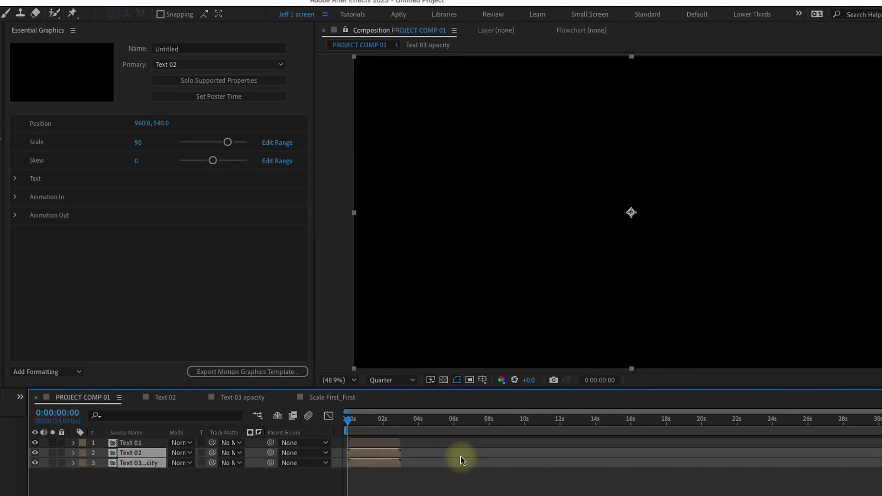
key("space")
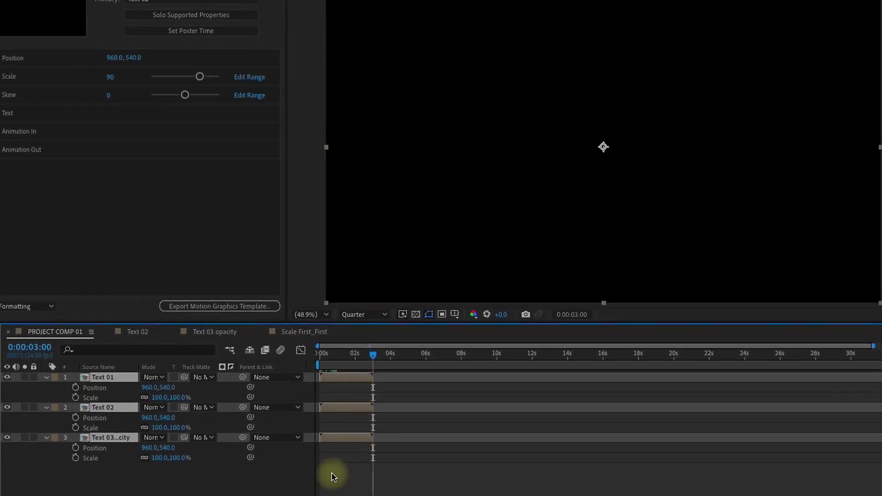
left_click_drag(321, 354, 349, 353)
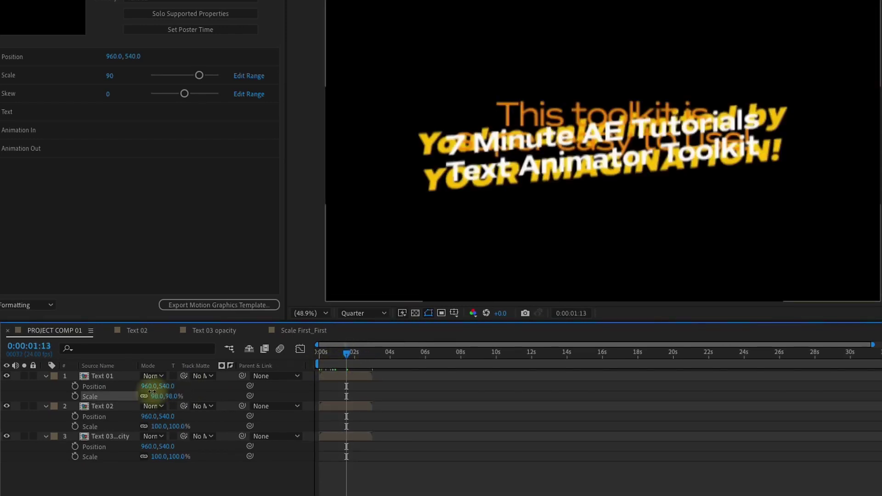
Shrink the white title, orange text to 71% and yellow to 78%, then lower yellow and raise white
mouse_move(155, 395)
left_mouse_down()
mouse_move(168, 395)
mouse_move(168, 359)
left_mouse_up()
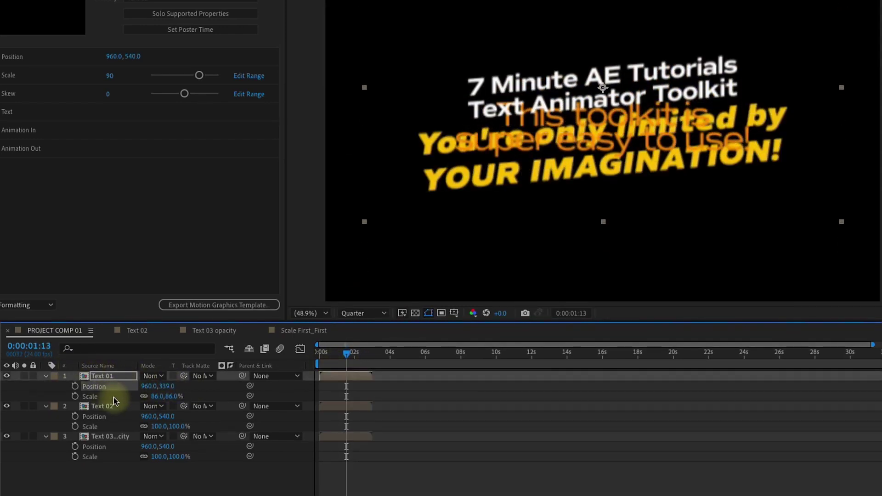
left_click_drag(159, 426, 141, 427)
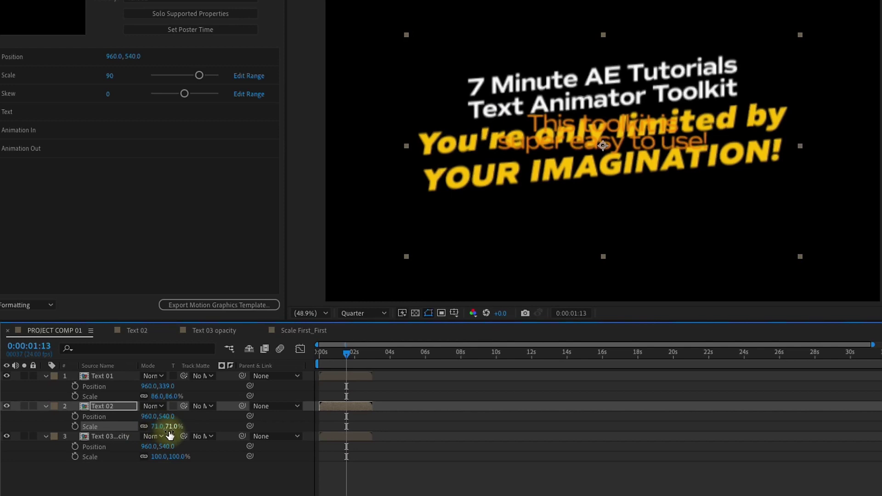
mouse_move(160, 456)
left_mouse_down()
mouse_move(148, 456)
mouse_move(185, 447)
left_mouse_up()
left_click_drag(168, 386, 125, 381)
left_click_drag(347, 353, 371, 353)
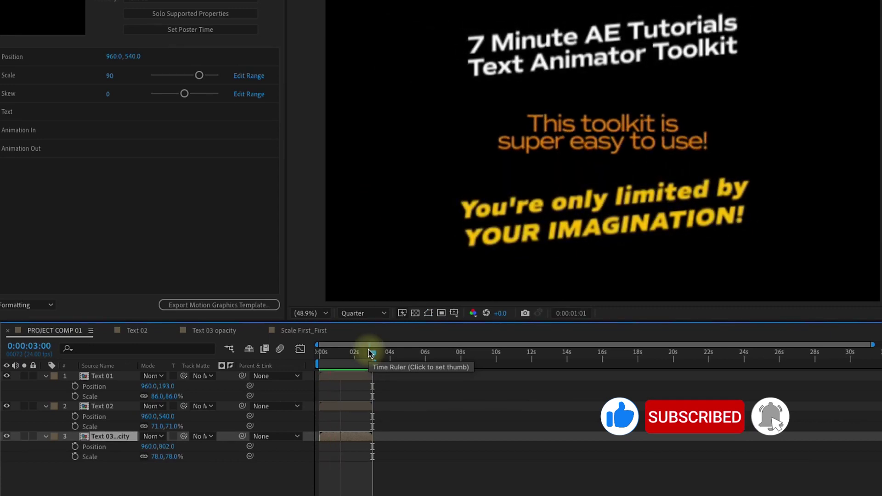